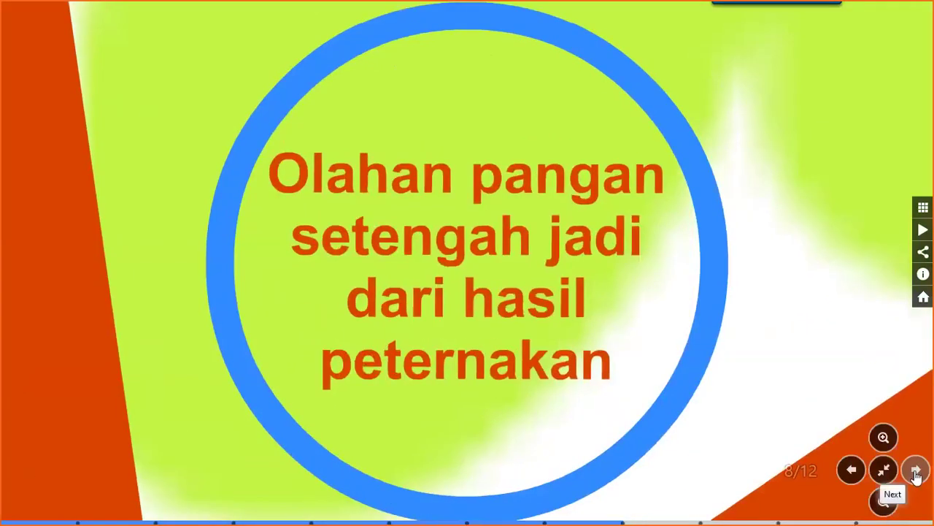
Step: Advance the presentation preview from slide 8 to slide 11, pausing the embedded video on the way
click(916, 473)
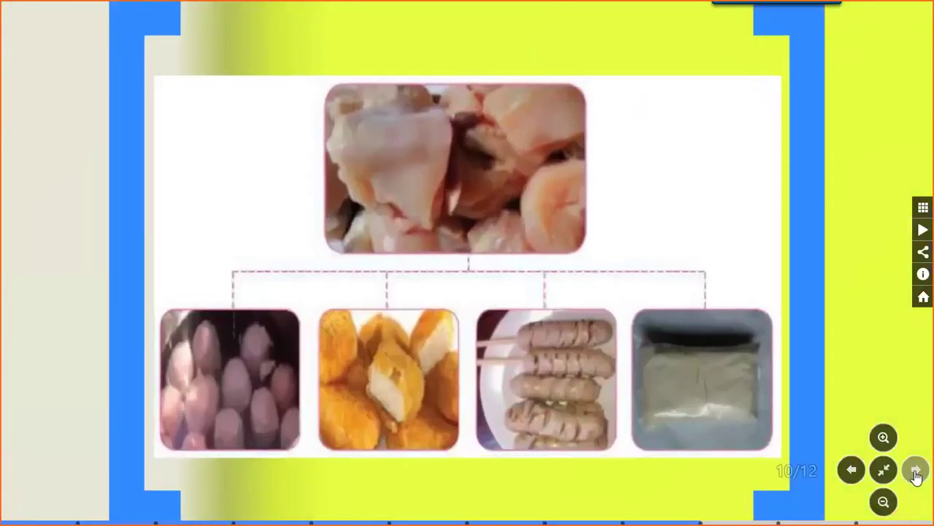
click(916, 472)
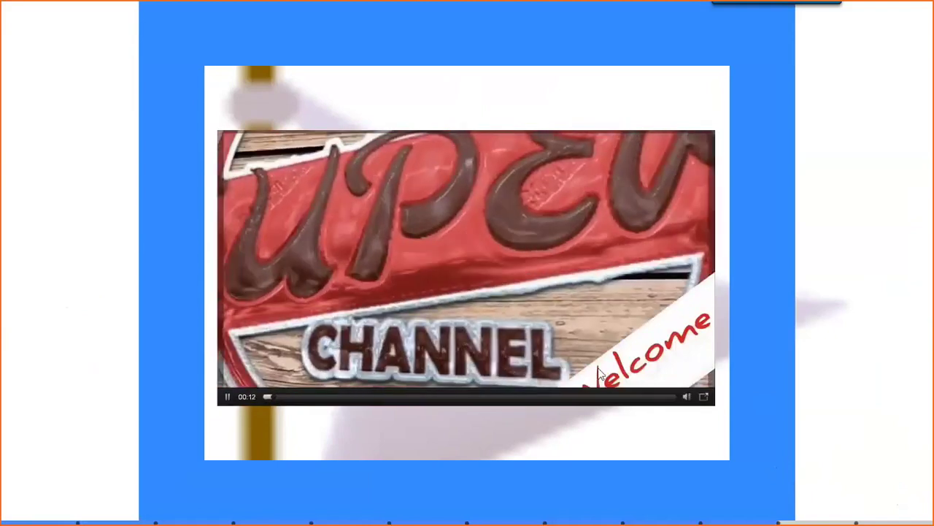
click(228, 399)
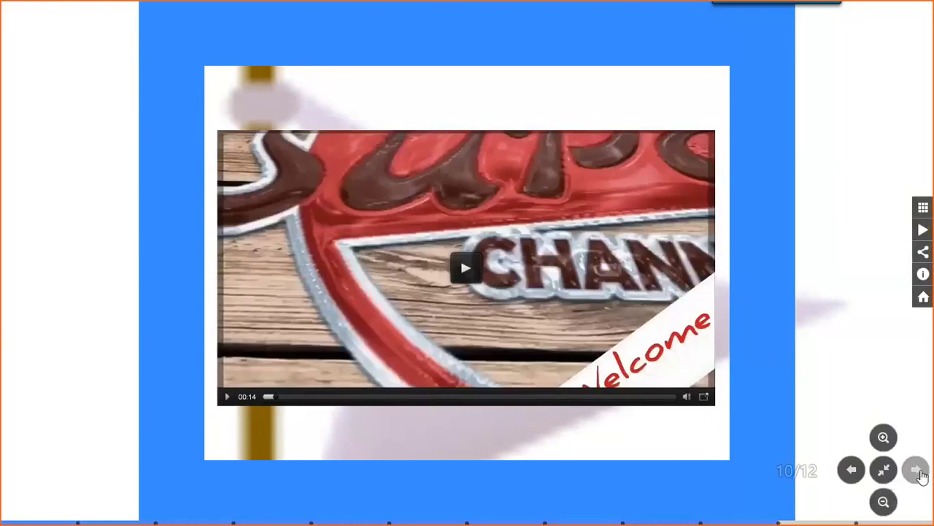
click(917, 470)
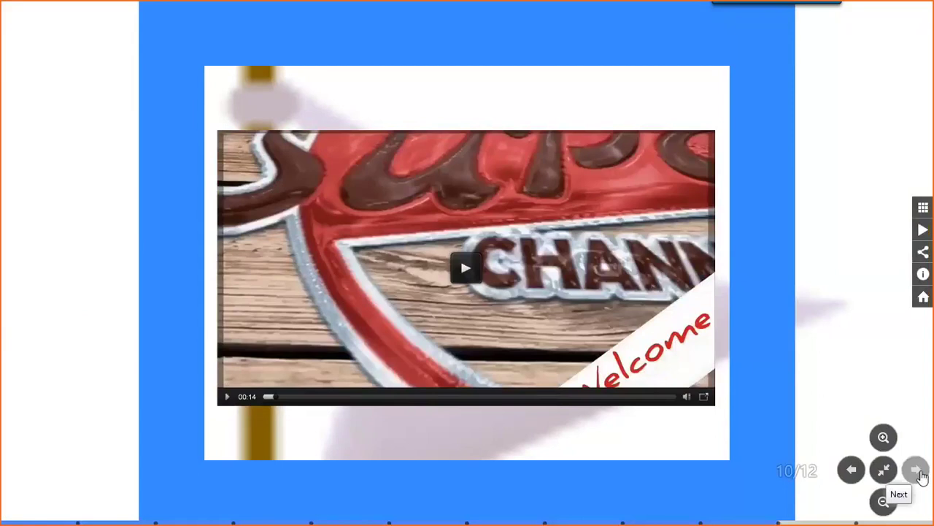
click(917, 470)
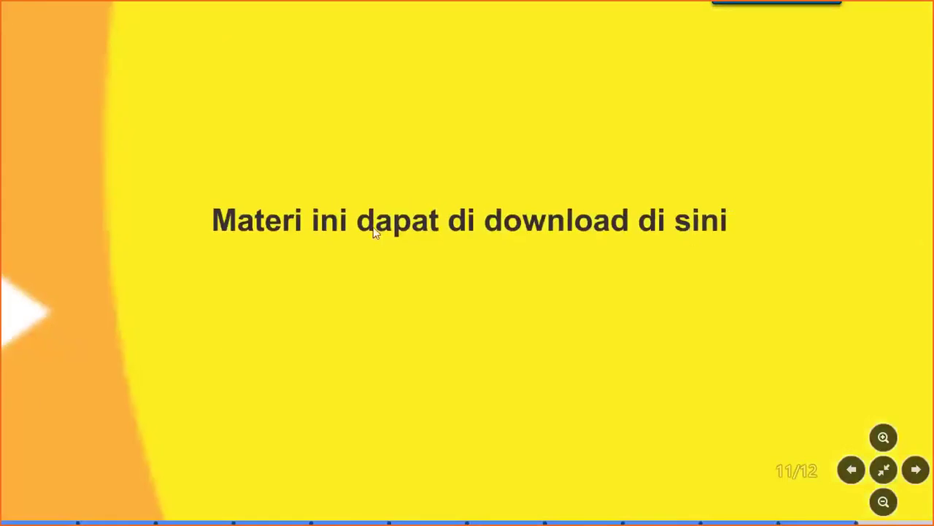
Step: Test the "di sini" download link by browsing the blog page it leads to, and exit the preview
click(686, 224)
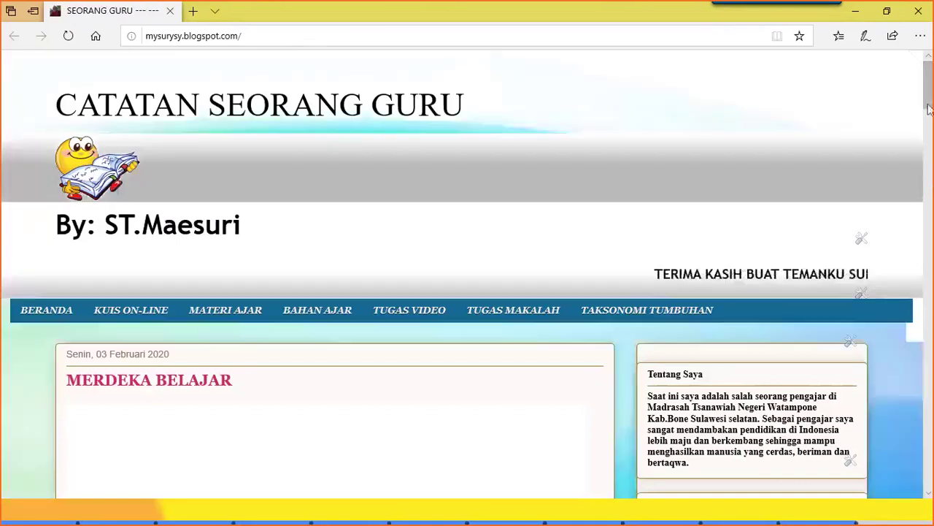
scroll(467, 274, down, 3)
scroll(931, 124, down, 8)
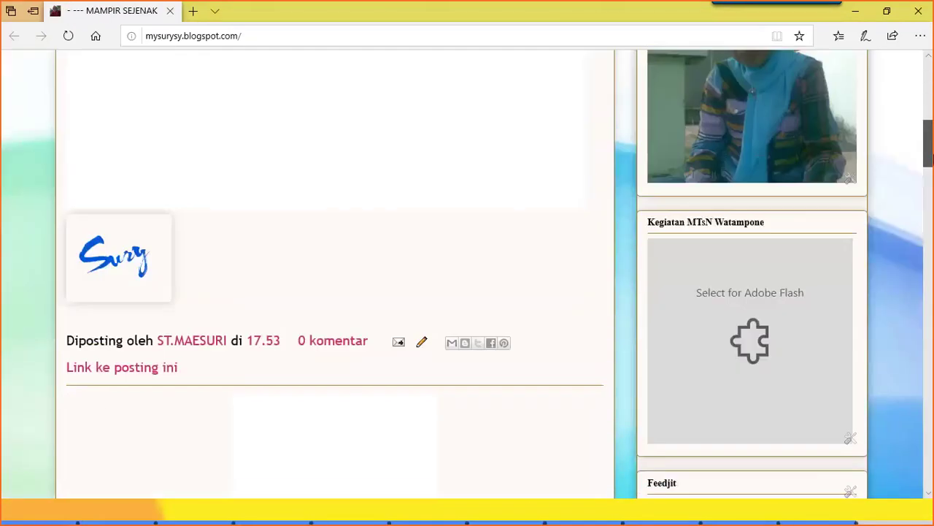
drag(933, 199, 929, 110)
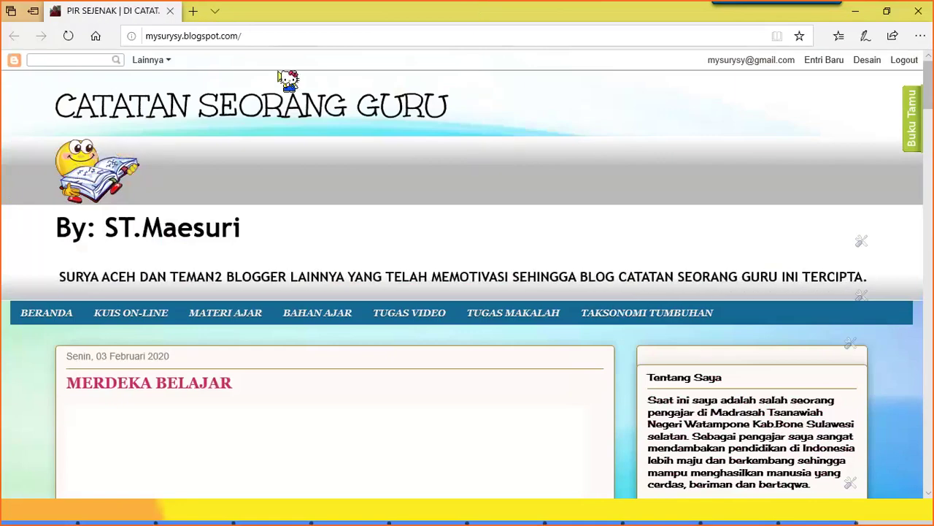
click(921, 12)
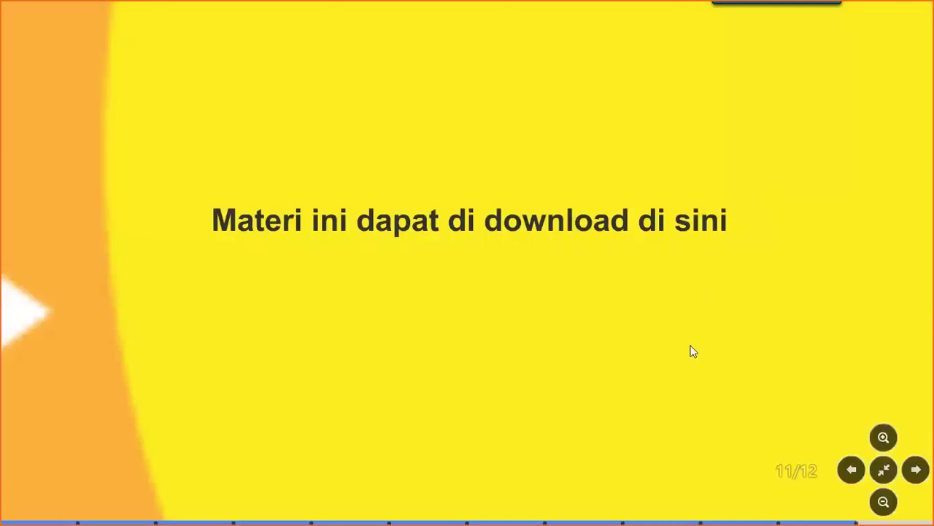
key(Escape)
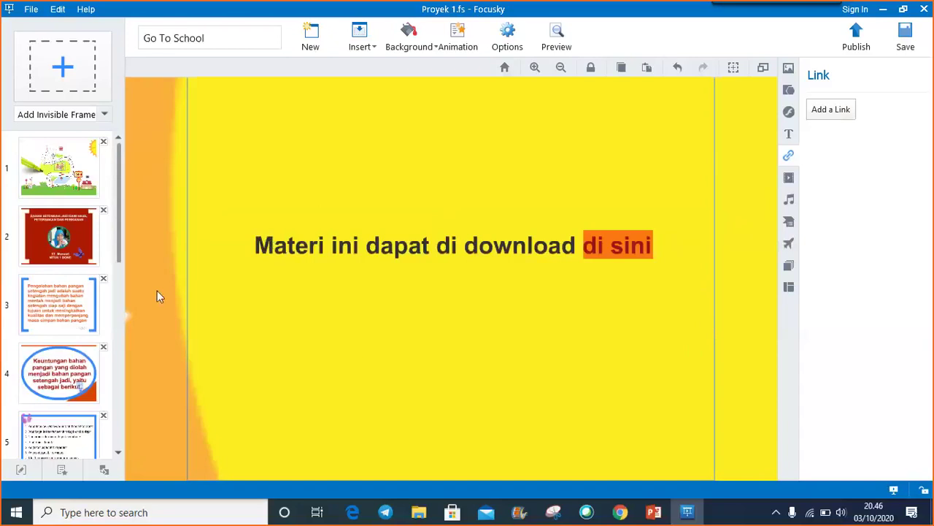
drag(121, 262, 121, 289)
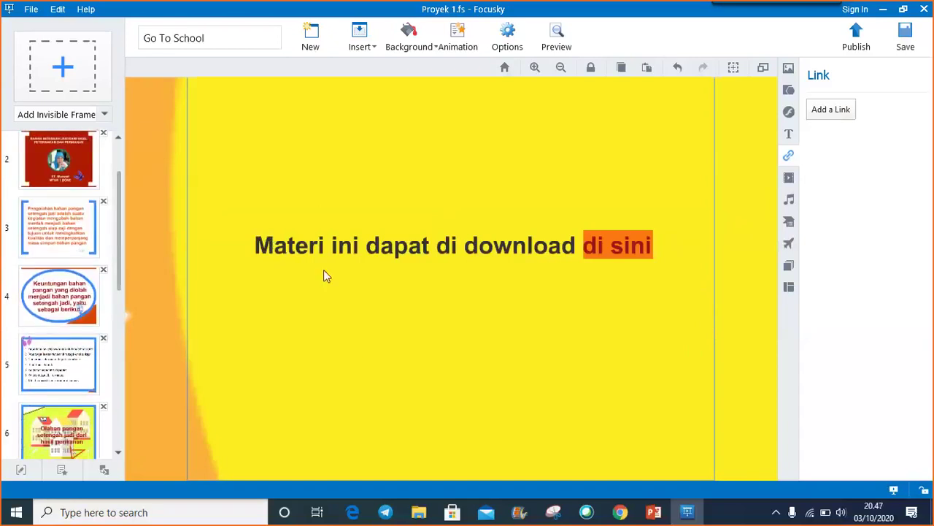
click(634, 248)
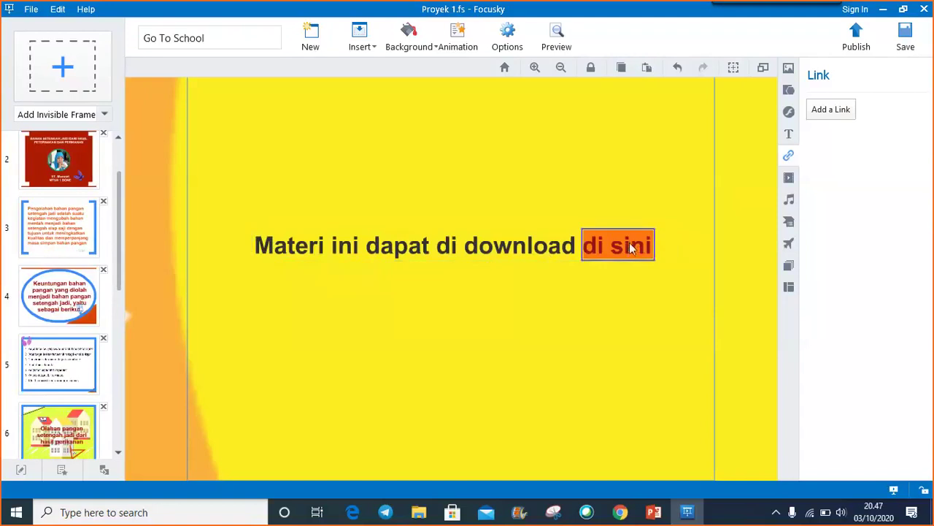
click(522, 176)
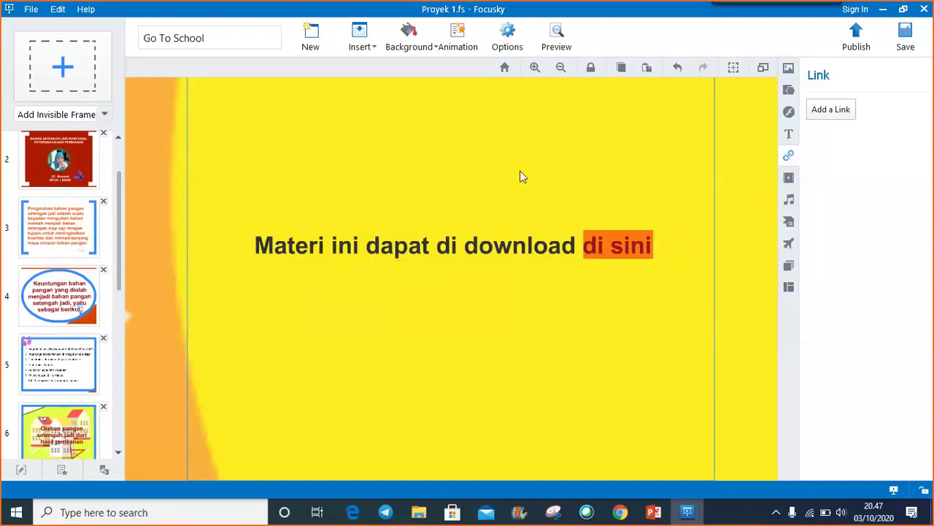
Step: Insert a link area over the word "Materi" on the download slide and make it link to a web page
click(375, 53)
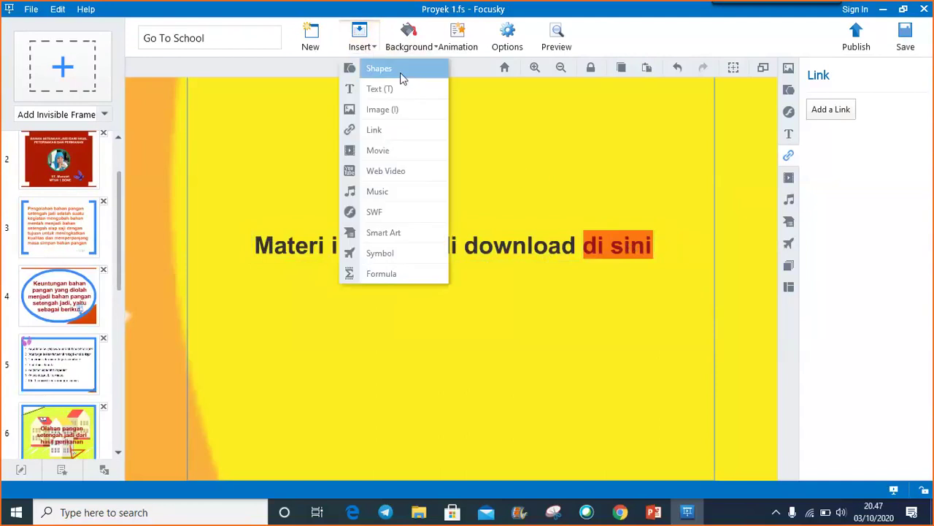
click(379, 132)
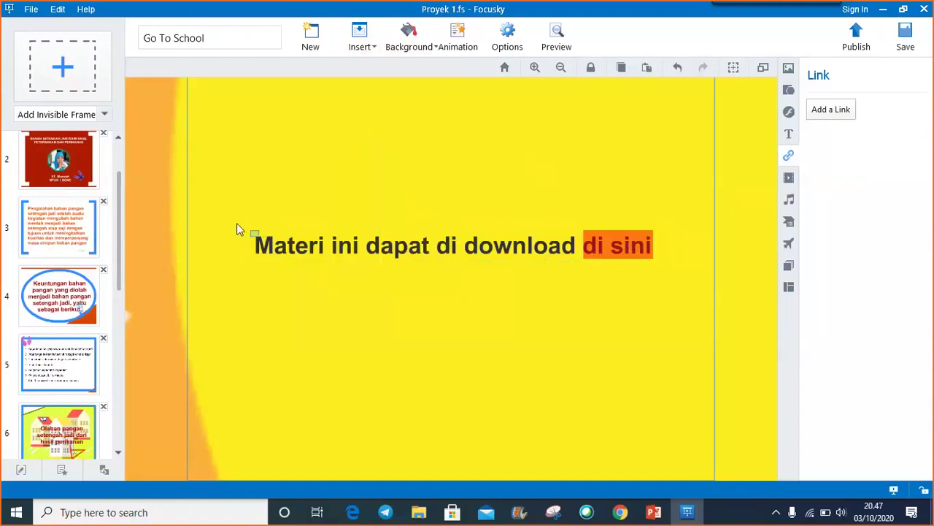
drag(236, 221, 331, 262)
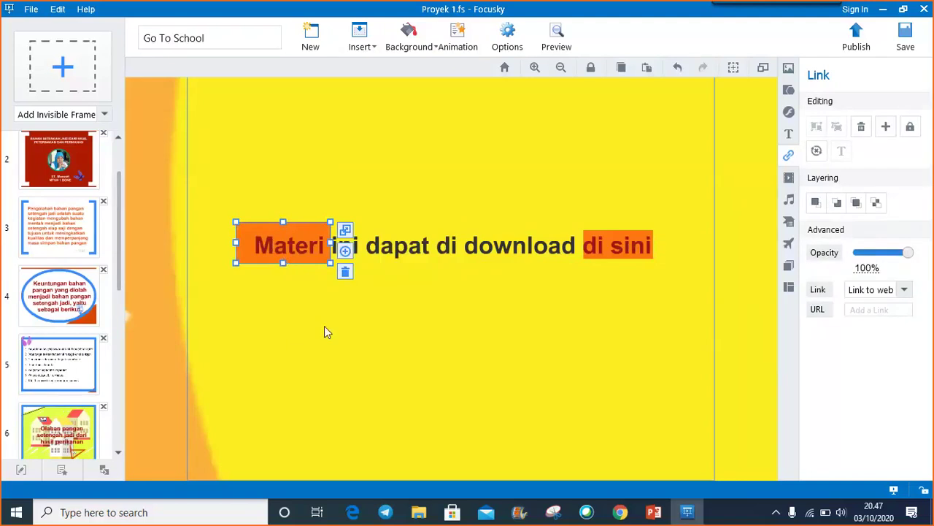
click(905, 291)
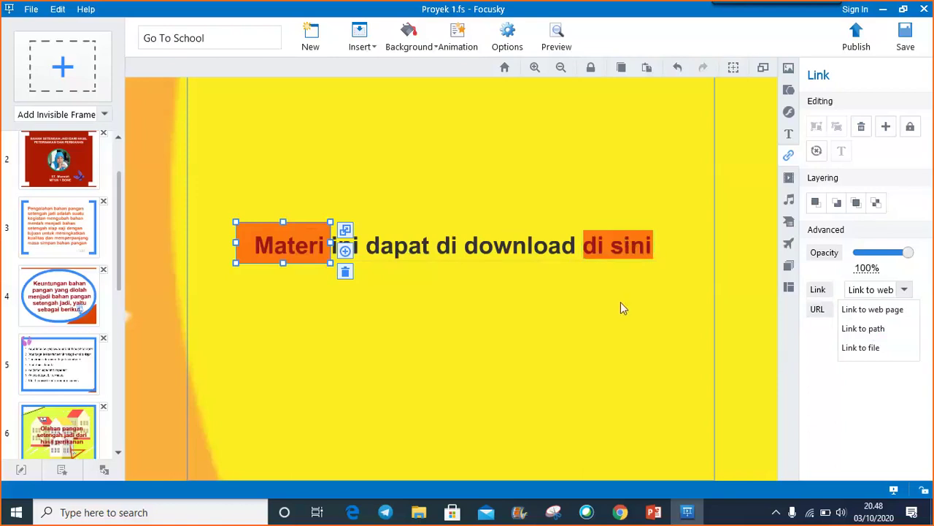
click(885, 314)
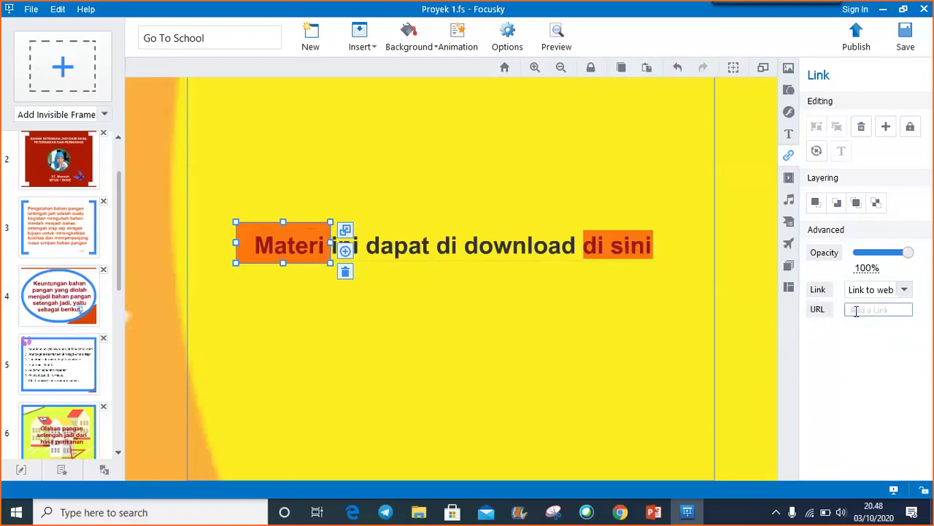
click(858, 312)
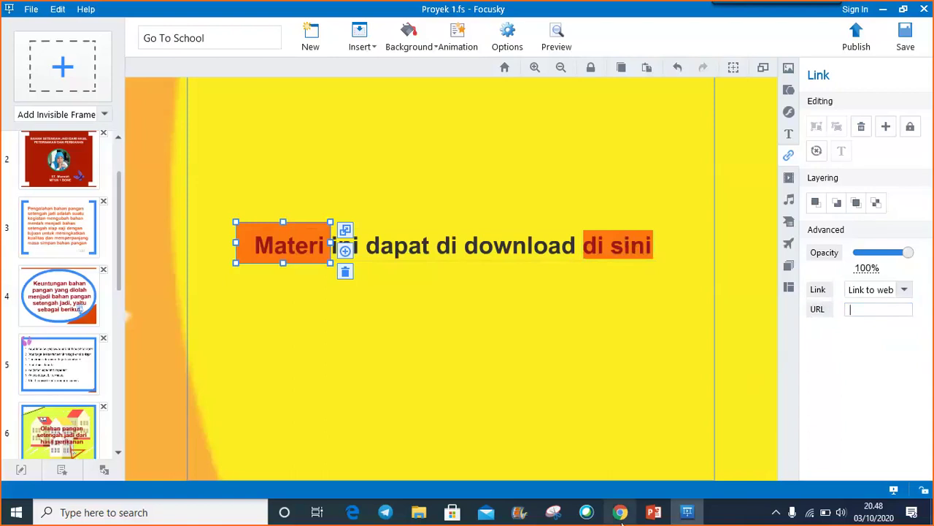
Step: Switch to Chrome and copy the web address of the Webex "Event In Progress" page
click(620, 512)
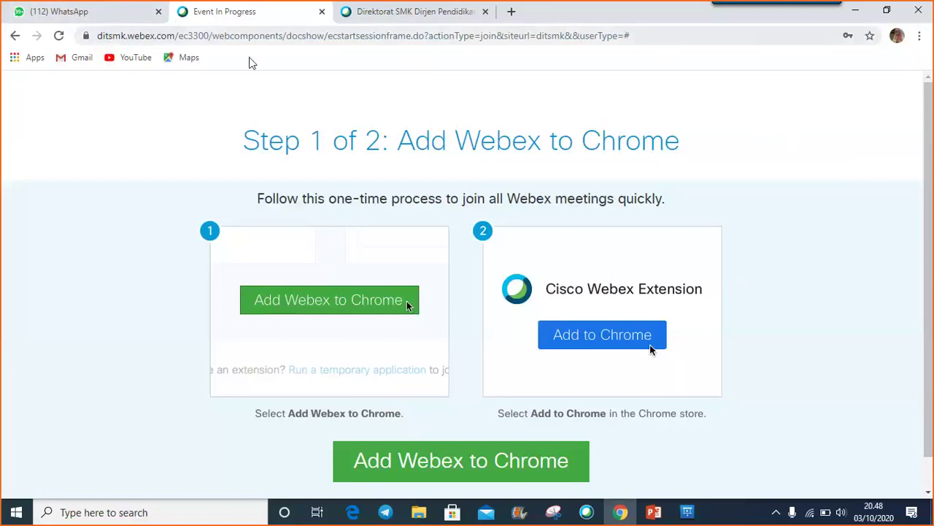
click(163, 38)
right_click(163, 42)
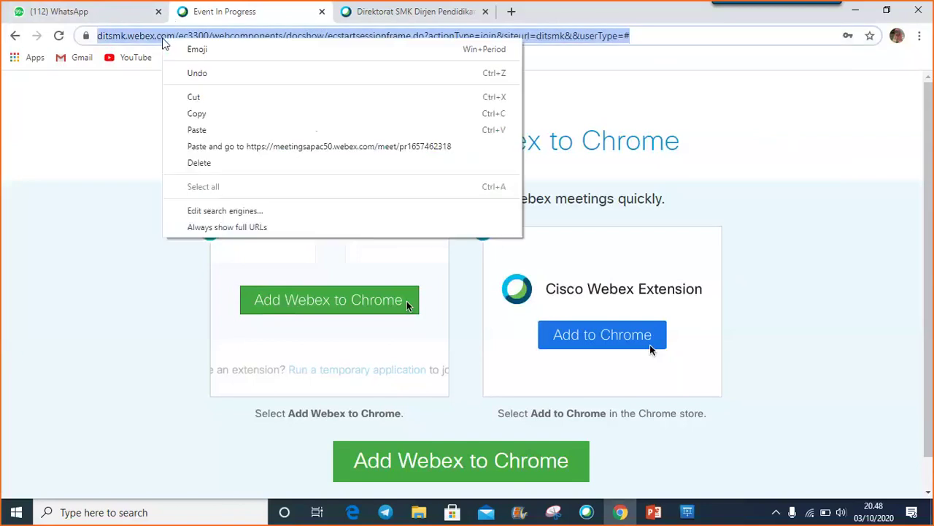
click(199, 115)
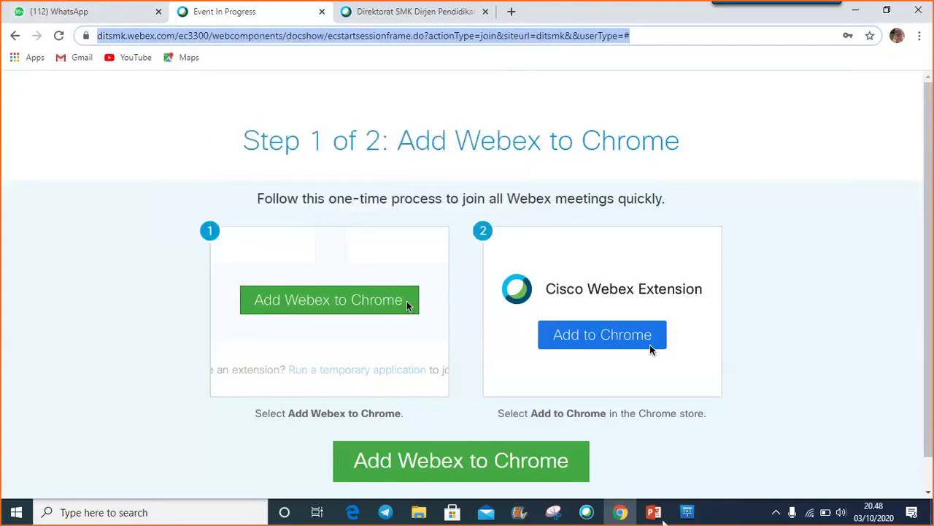
Step: Return to Focusky and paste the copied web address as the URL of the "Materi" link area
click(652, 514)
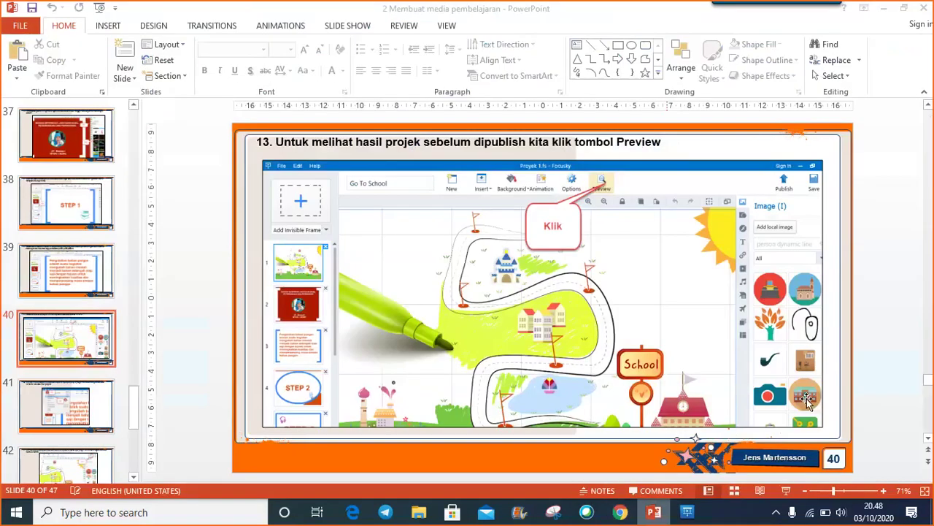
click(688, 515)
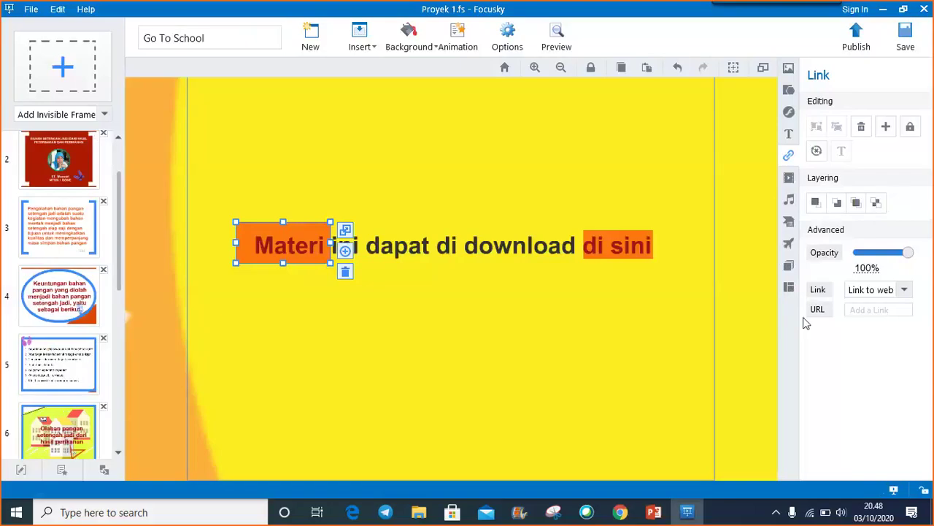
click(867, 310)
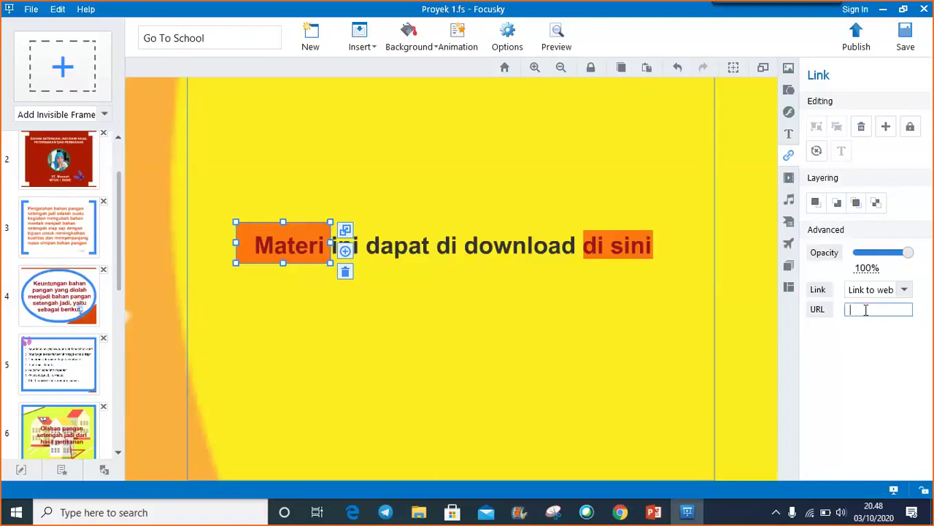
key(ctrl+v)
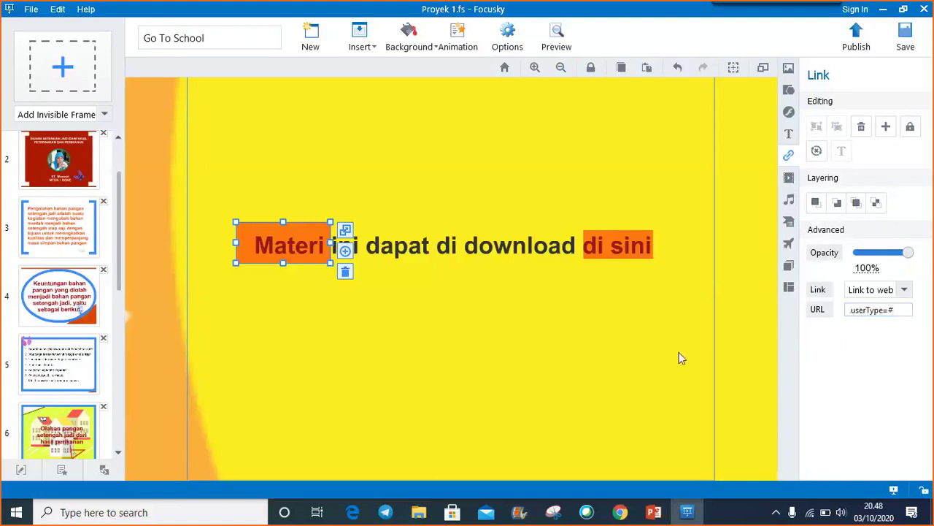
click(465, 327)
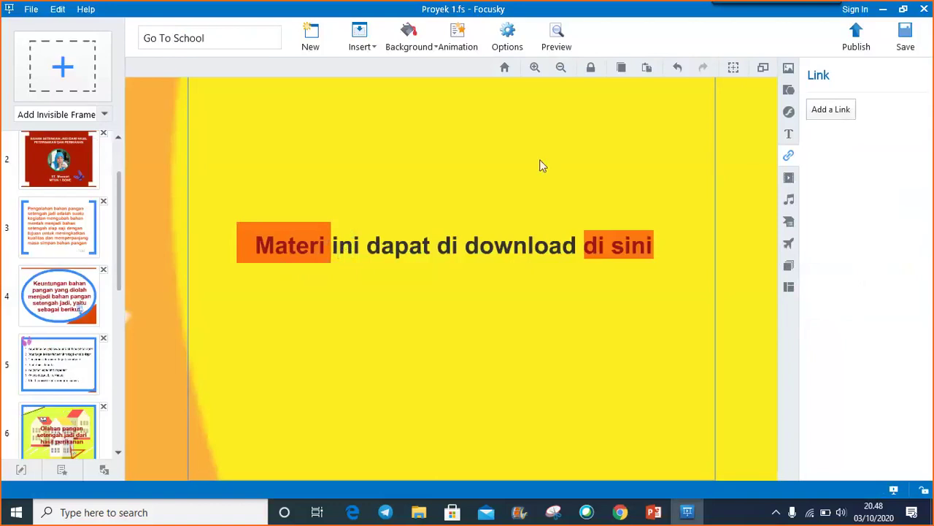
Step: Preview the presentation from its overview and advance through the frames to the download slide, number 11
click(557, 40)
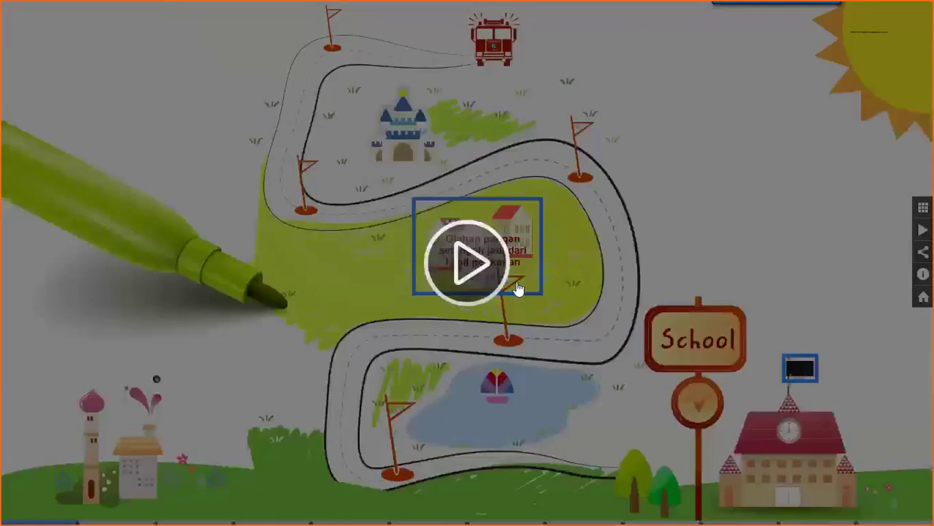
click(517, 290)
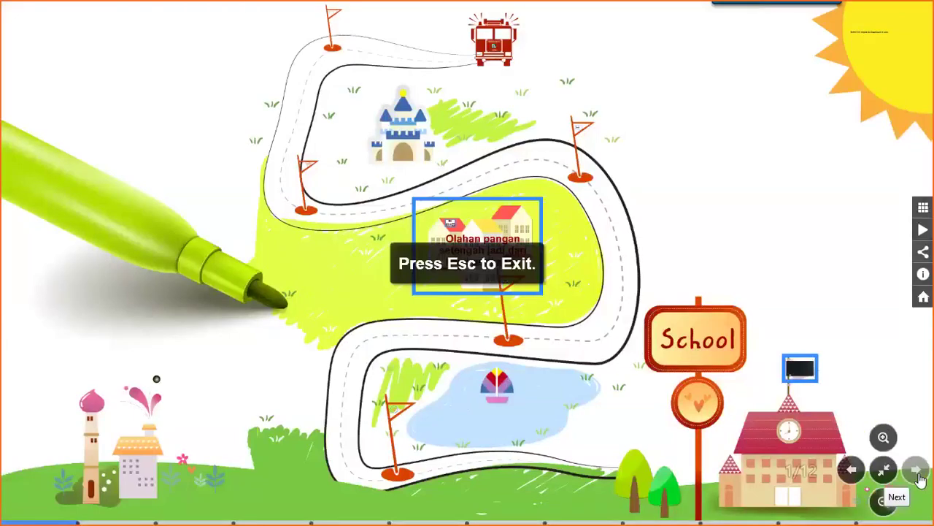
click(918, 471)
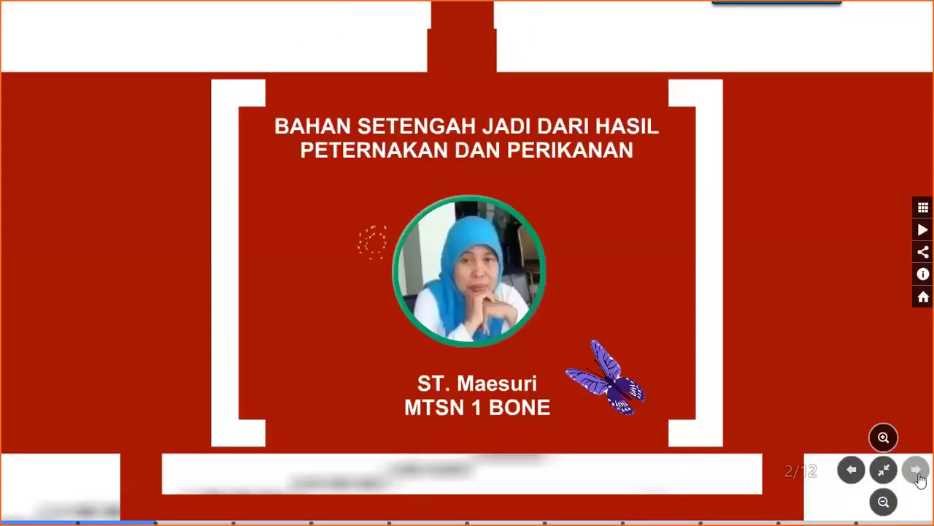
click(917, 471)
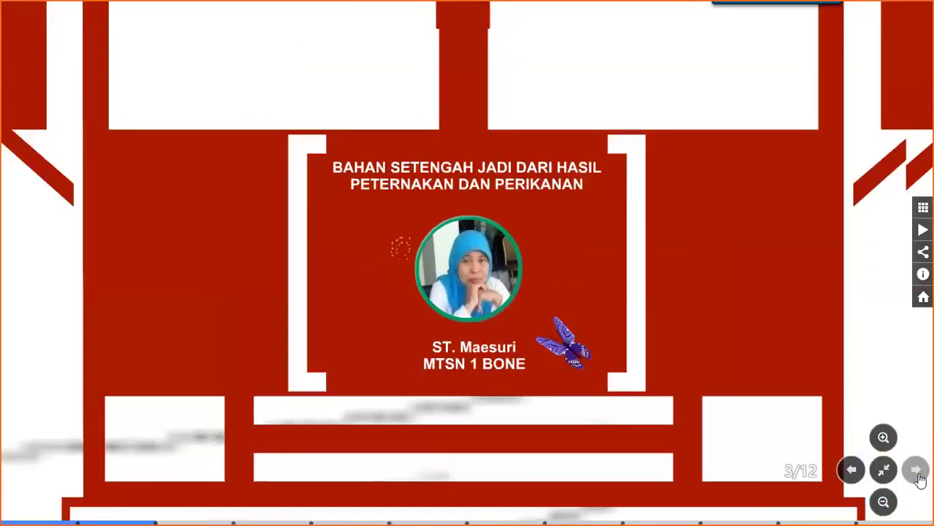
click(916, 471)
click(917, 471)
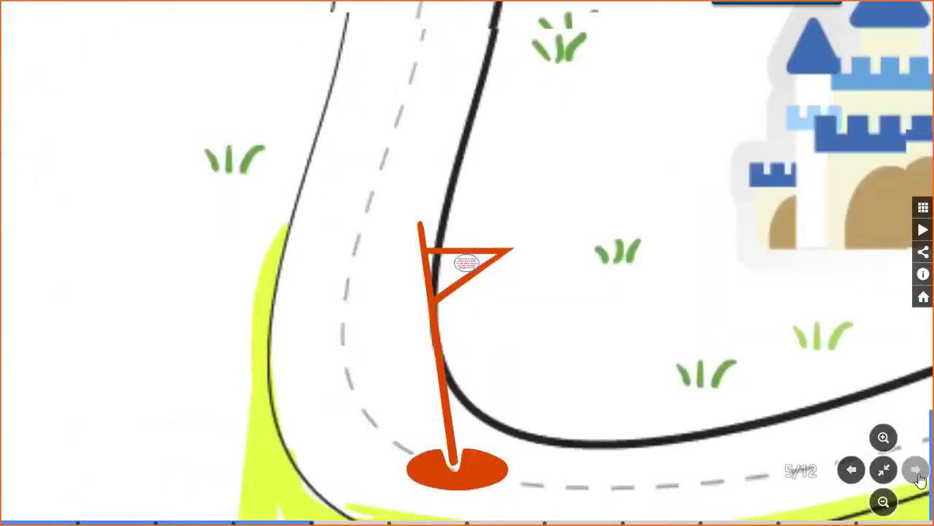
click(917, 471)
click(917, 471)
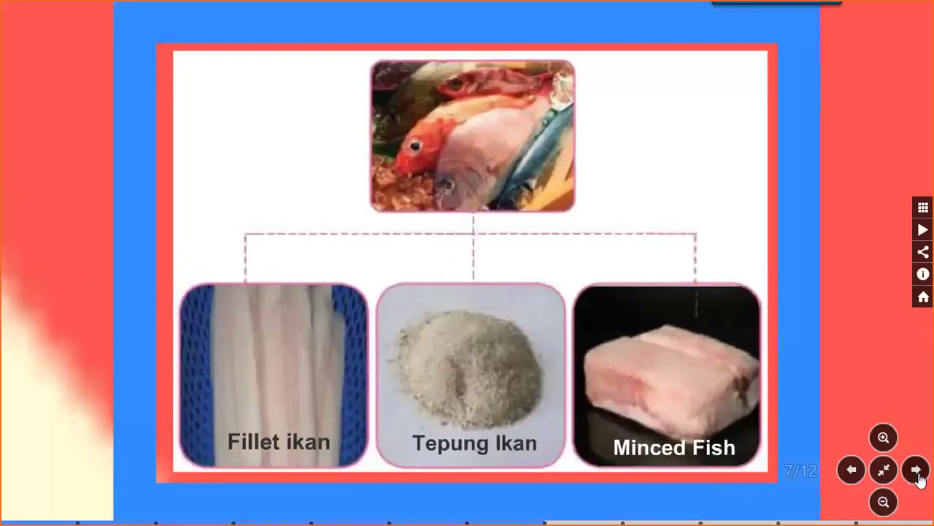
click(917, 471)
click(917, 471)
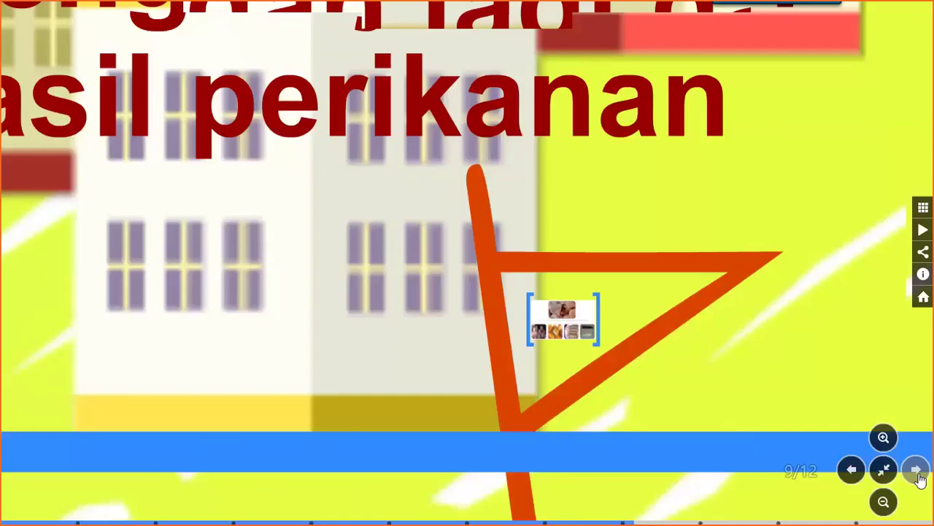
click(917, 471)
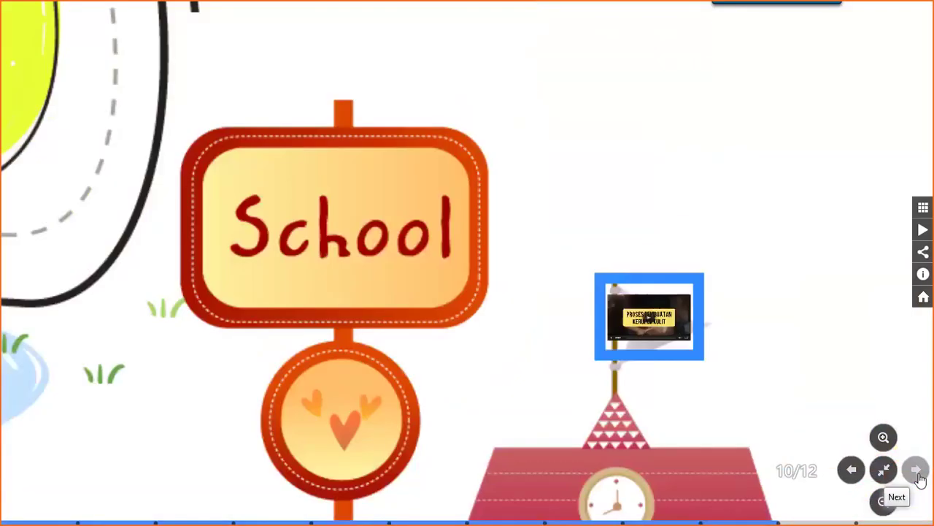
click(917, 471)
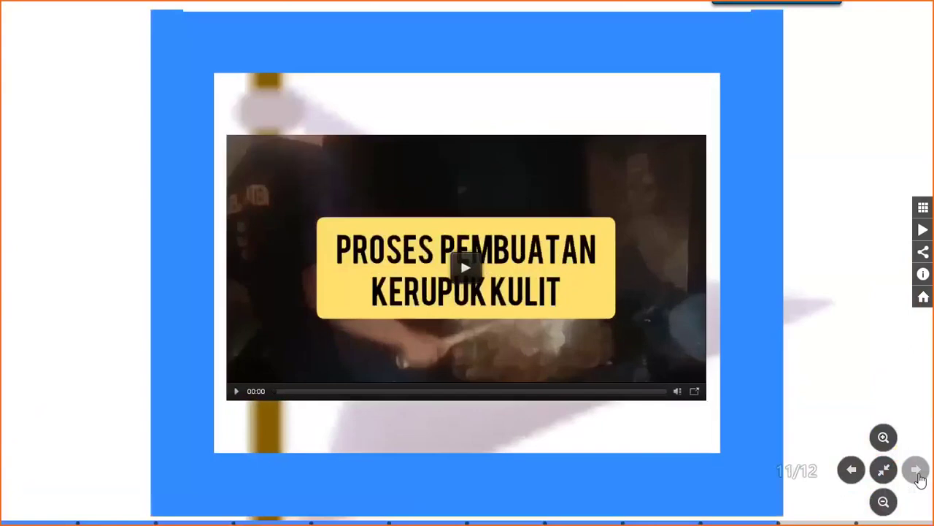
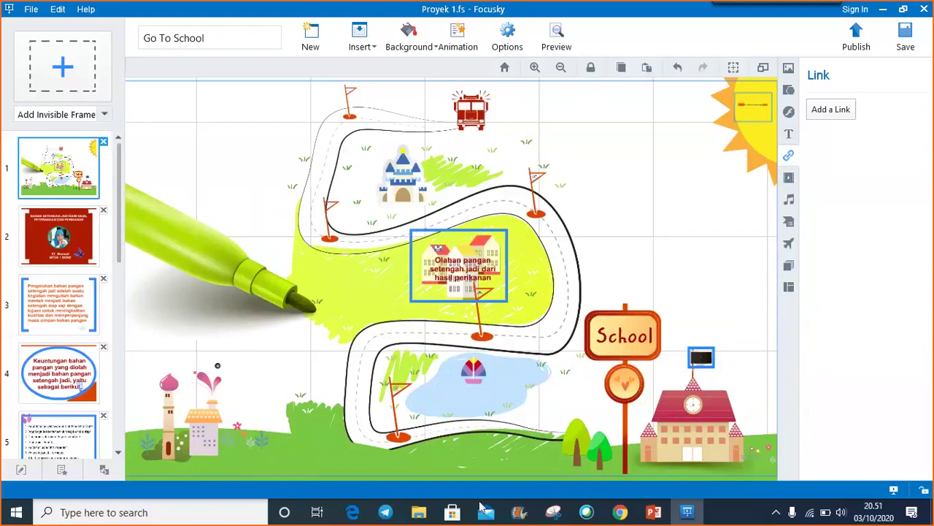
click(586, 513)
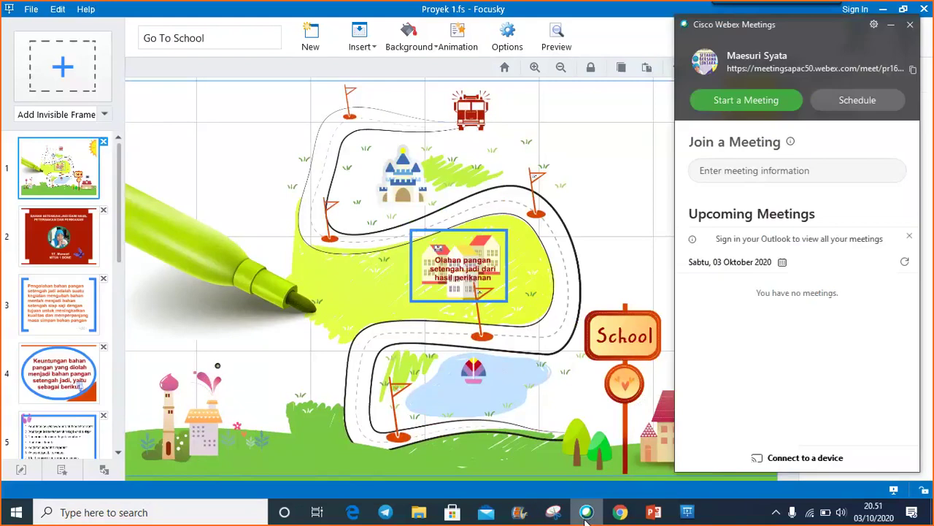
click(911, 26)
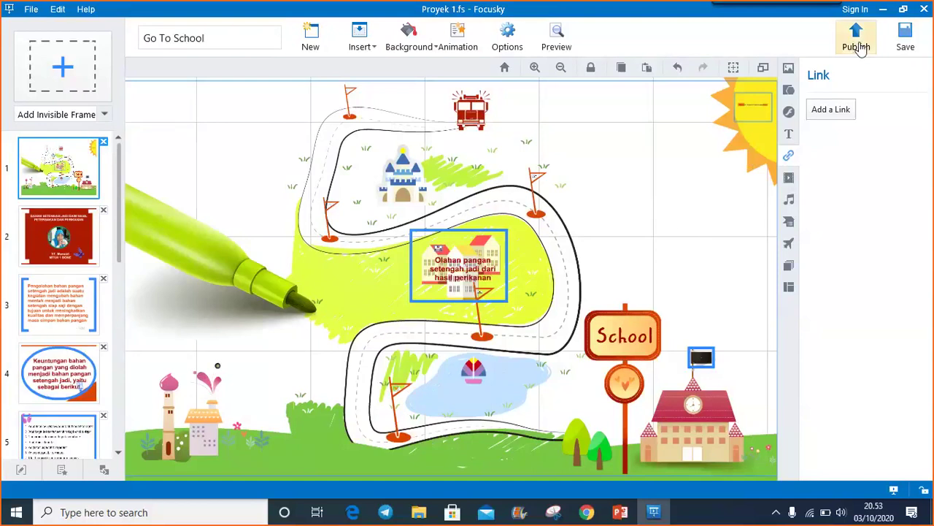
Step: Examine the available publish types for the presentation and close the publish dialog
click(857, 43)
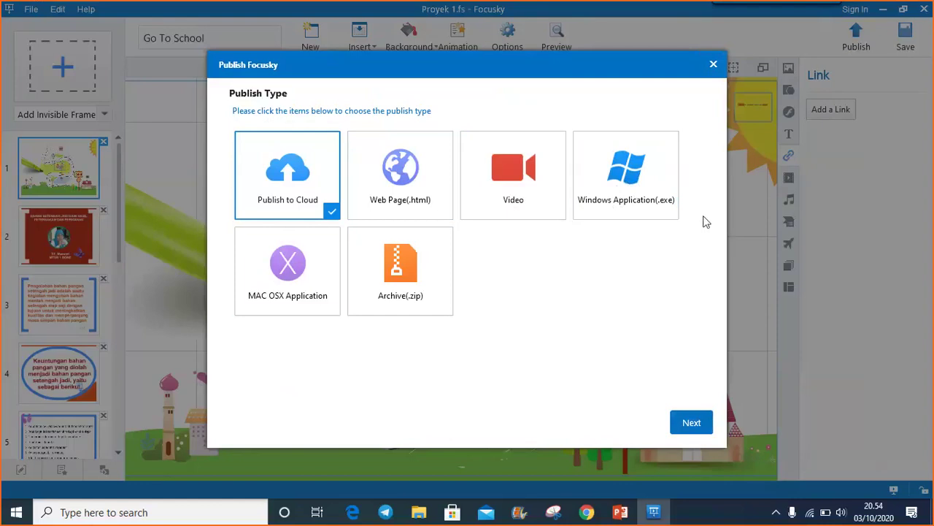
click(714, 66)
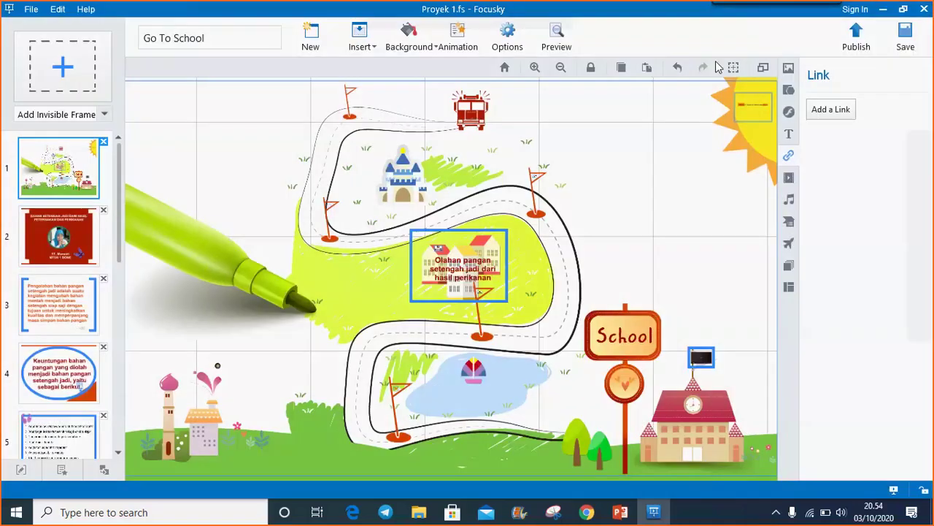
Step: Minimize the Focusky and Chrome windows to reach the desktop and start playing the published "coba" presentation
click(884, 10)
click(879, 14)
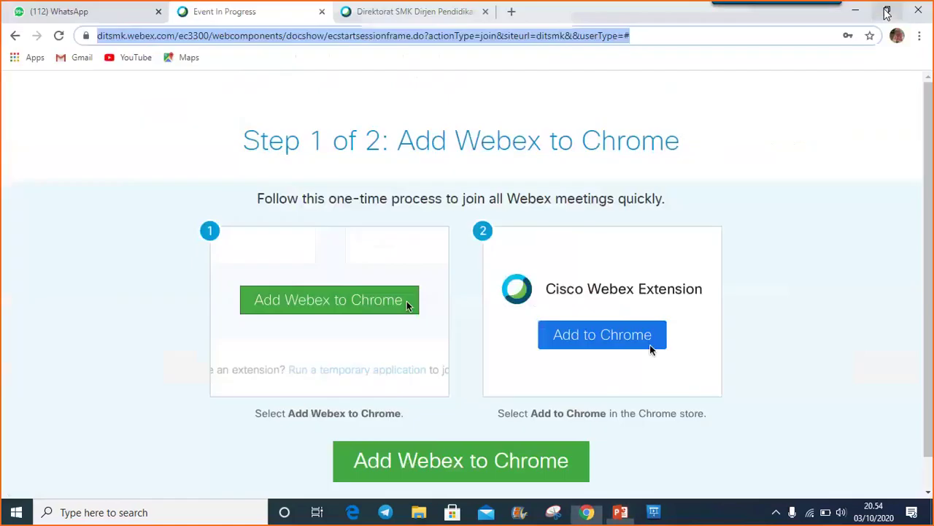
click(856, 12)
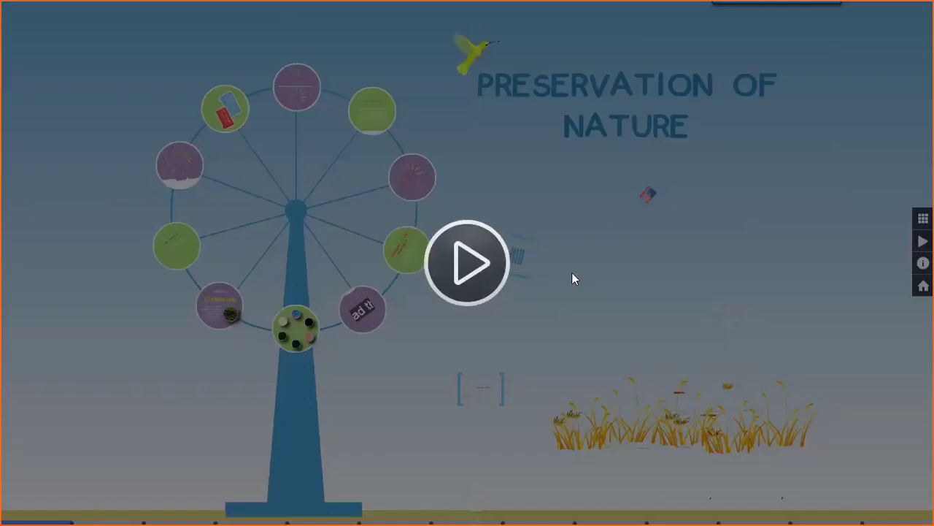
click(482, 269)
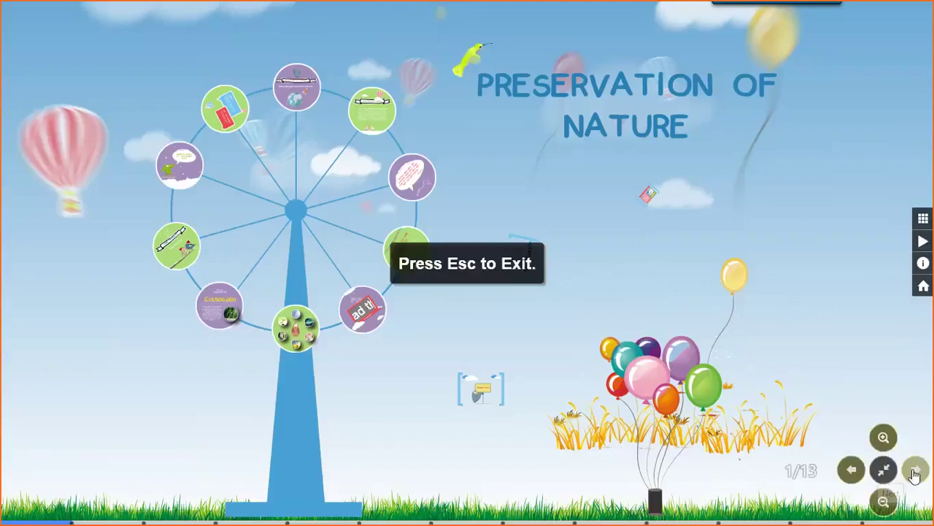
Step: Advance through the "coba" presentation to the "Pine Forests" slide, exit full screen and close its window
click(915, 475)
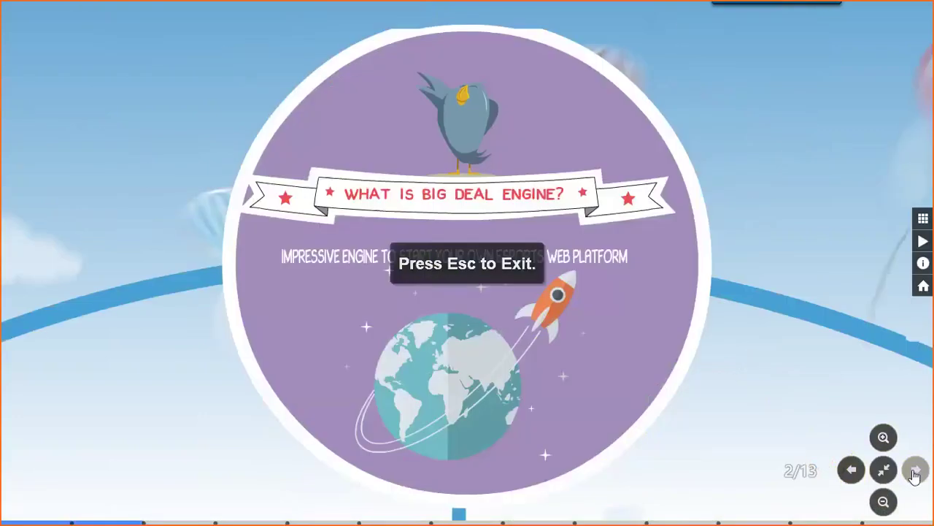
click(914, 474)
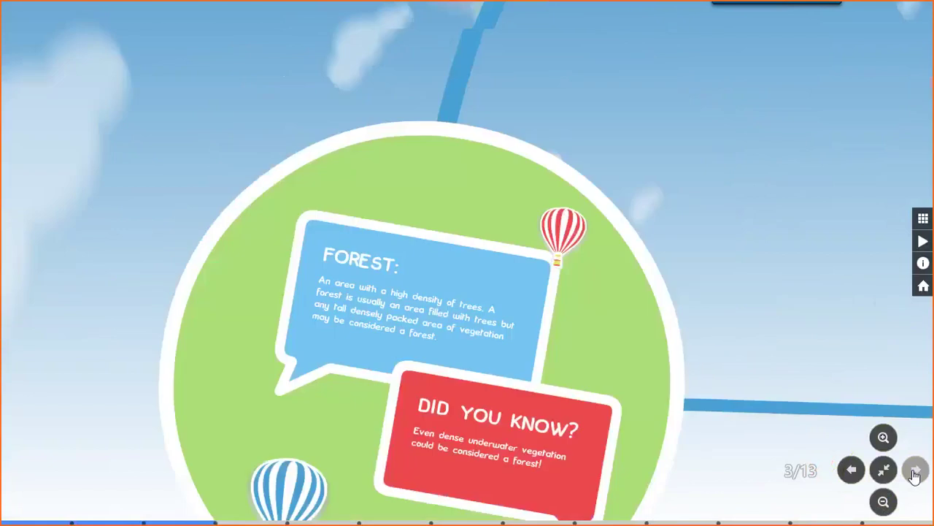
click(915, 475)
click(915, 475)
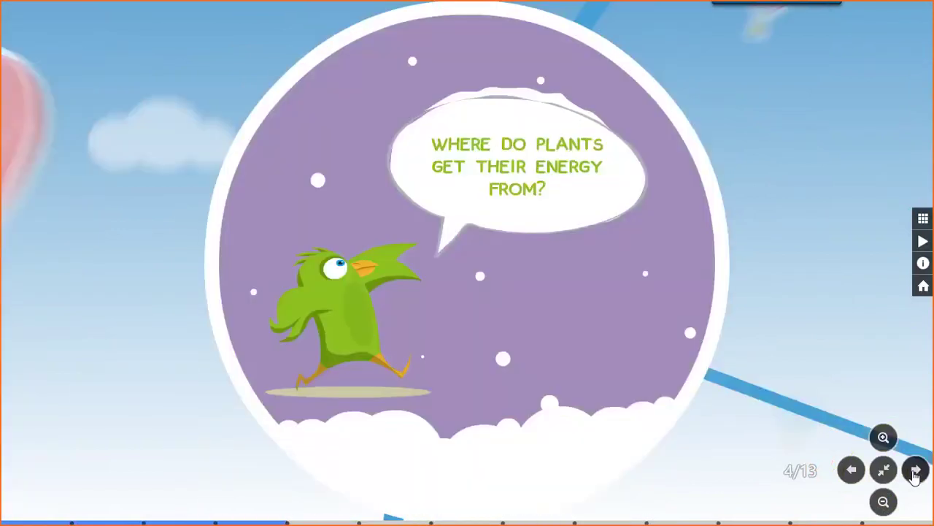
click(915, 471)
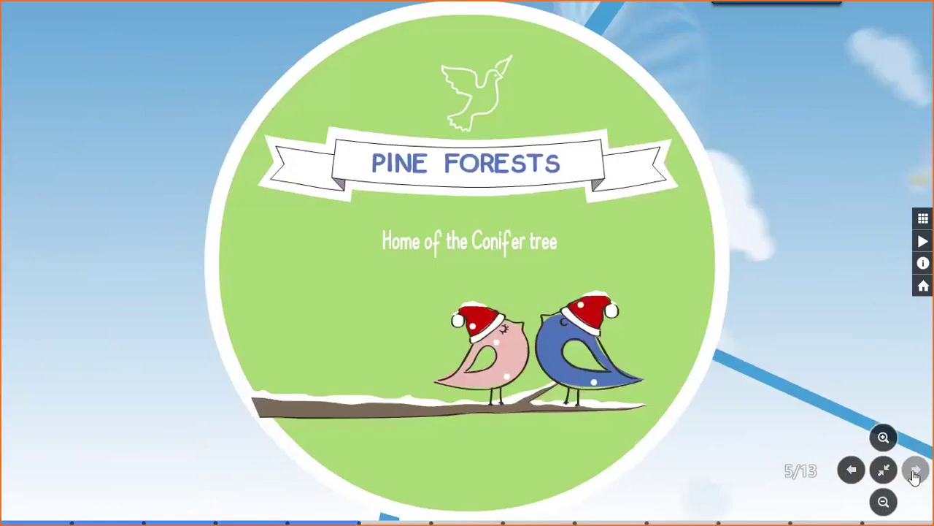
key(Escape)
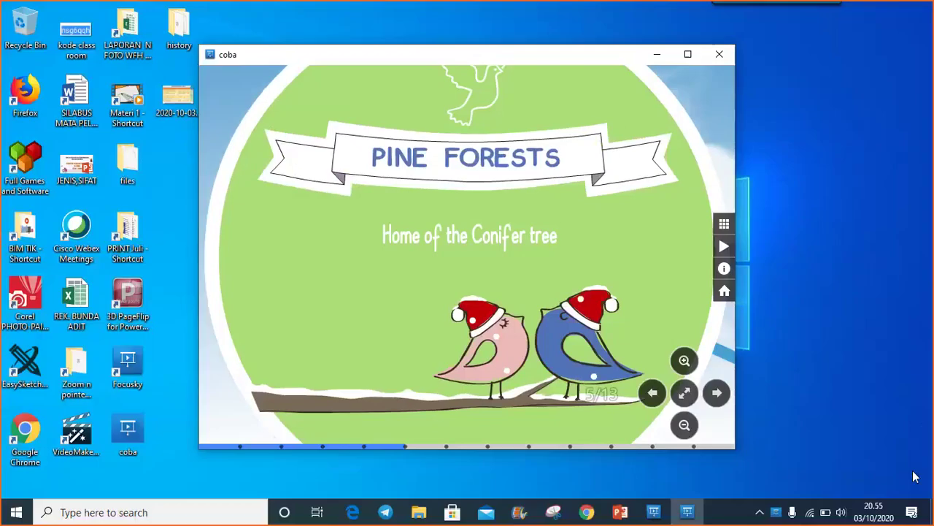
click(719, 55)
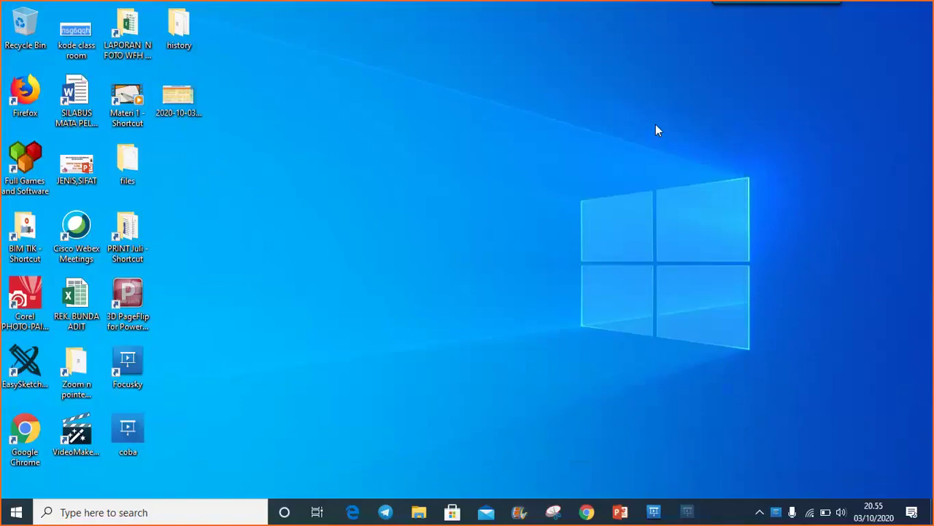
Step: Return to Focusky and look through the slide list down to slide 12 and back up
click(645, 515)
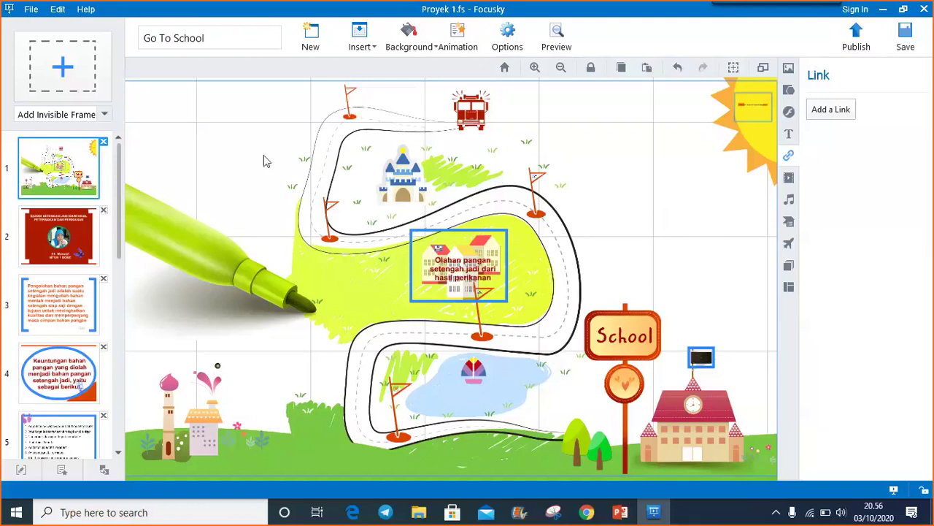
scroll(119, 244, down, 1)
scroll(119, 244, up, 1)
drag(122, 215, 122, 403)
click(85, 315)
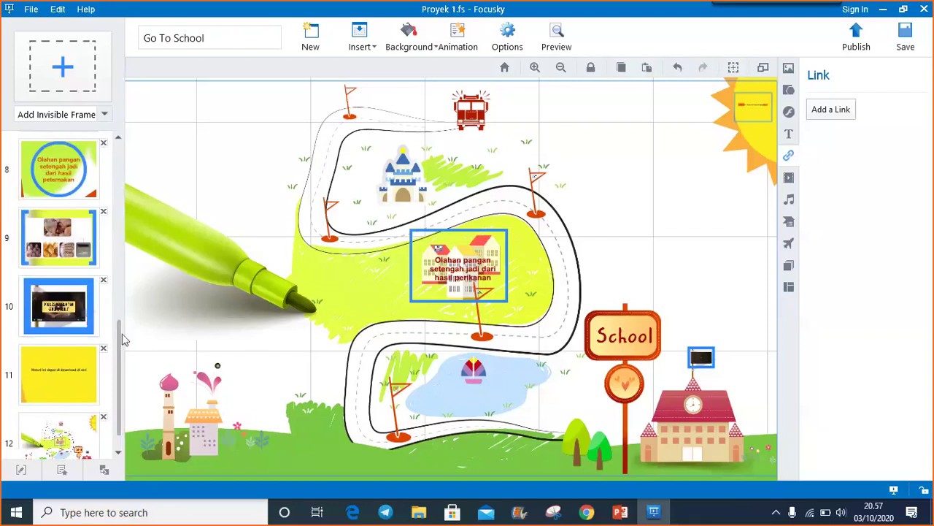
scroll(121, 344, down, 2)
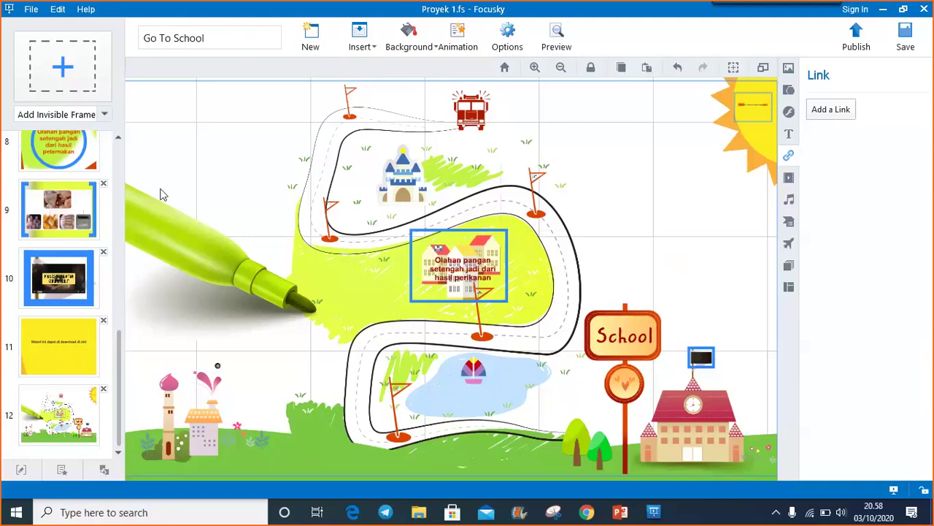
drag(122, 367, 116, 194)
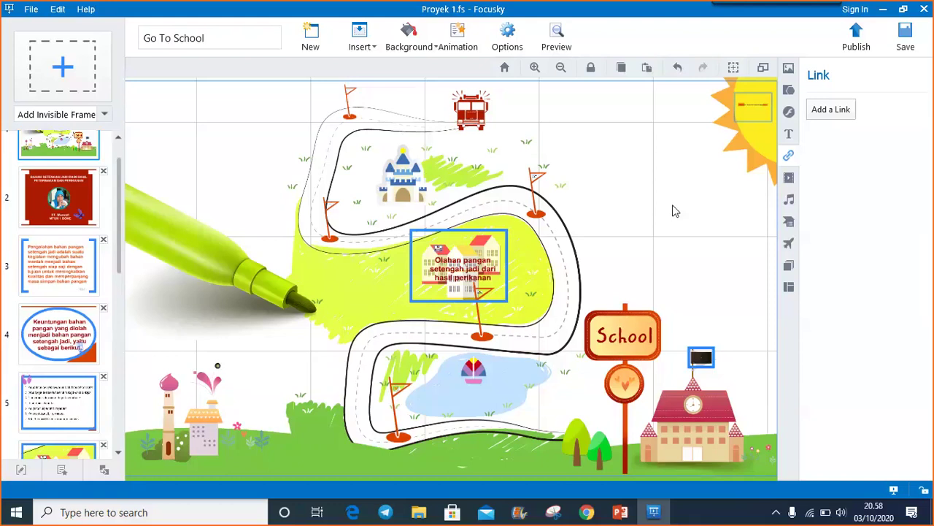
Step: Set the presentation to publish as a Windows Application (.exe) saved on the Desktop as Go-To-School
click(856, 44)
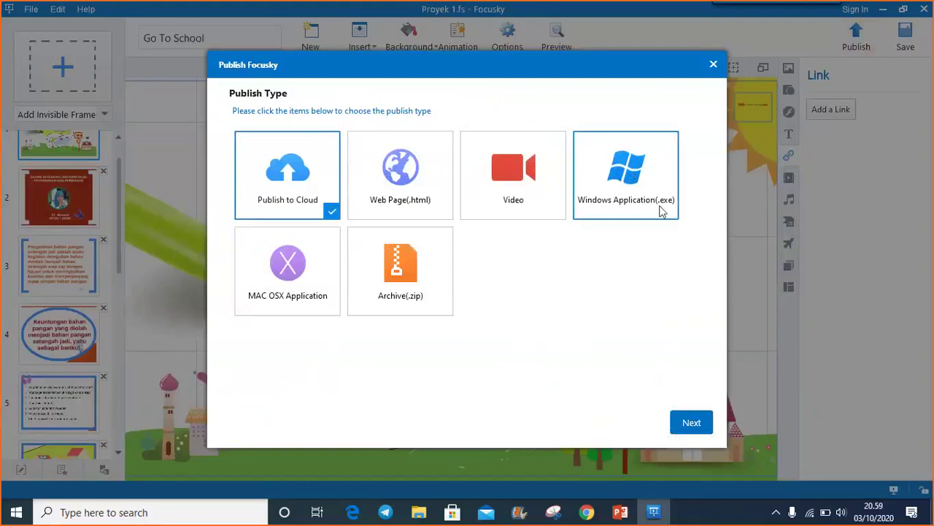
click(662, 211)
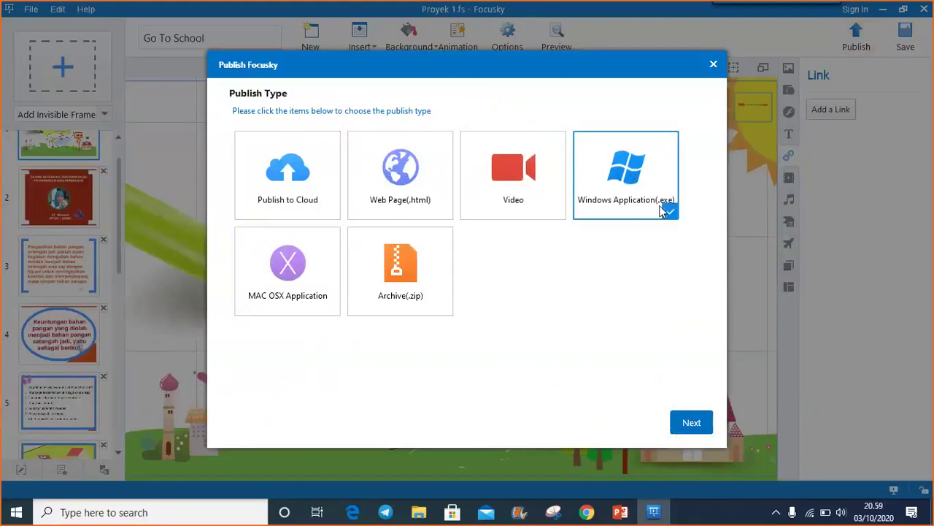
click(699, 430)
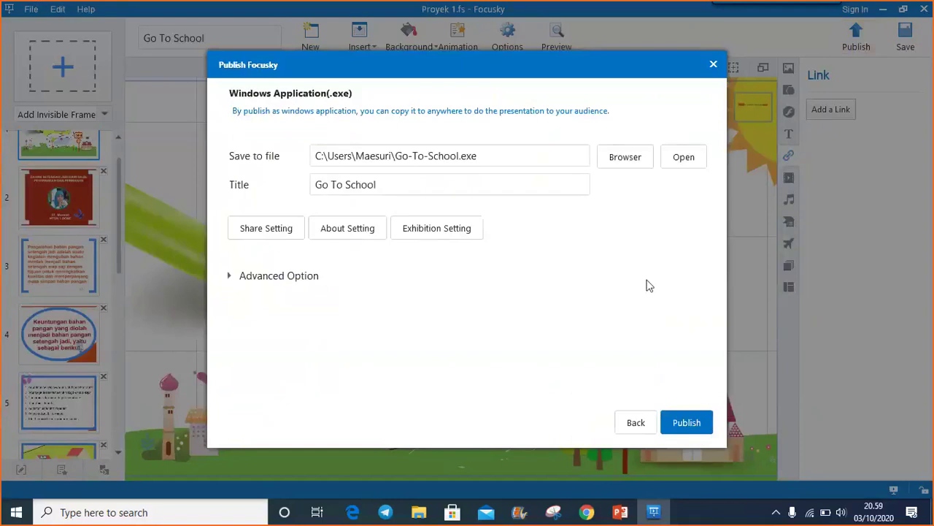
click(622, 157)
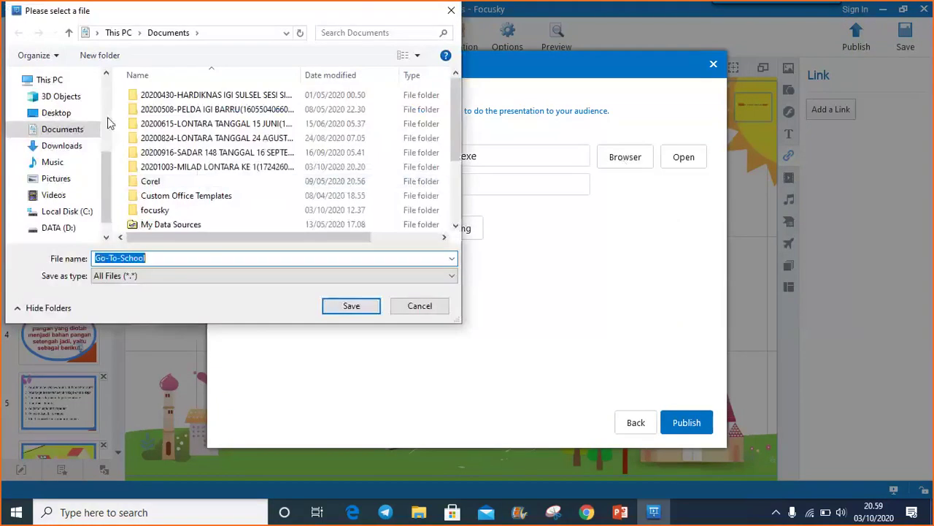
click(52, 114)
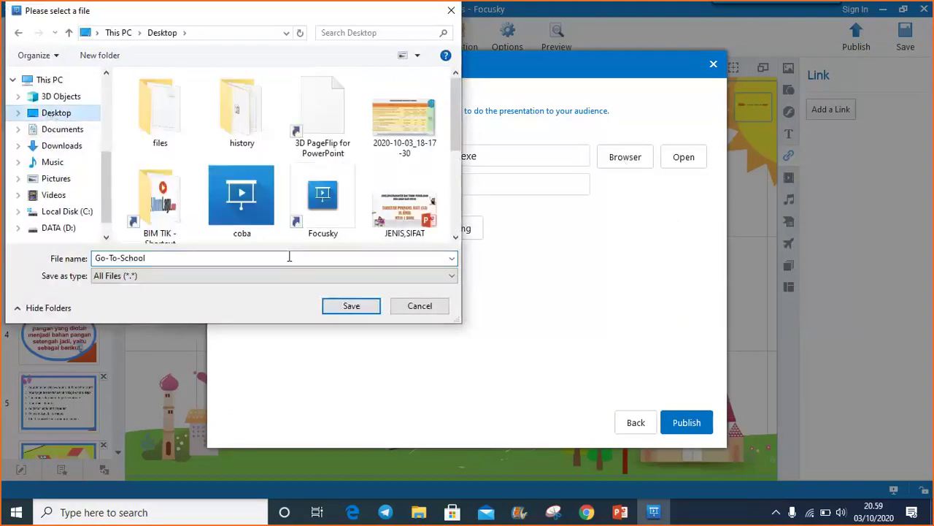
click(352, 307)
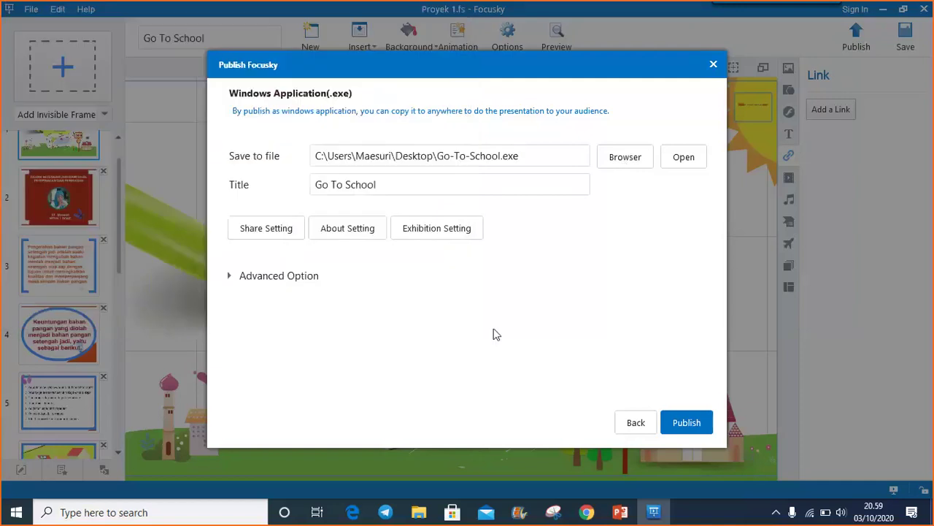
Step: Publish the presentation and open the folder that holds the published file
click(687, 424)
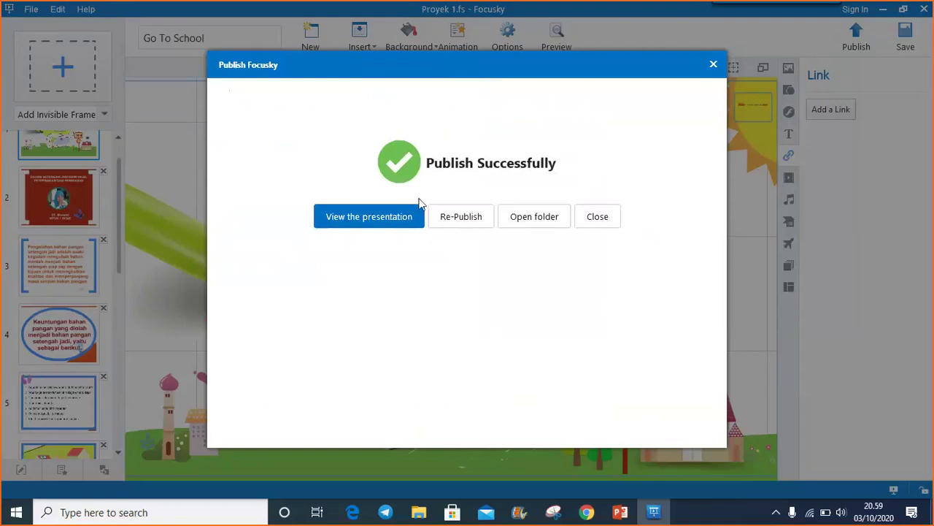
click(535, 223)
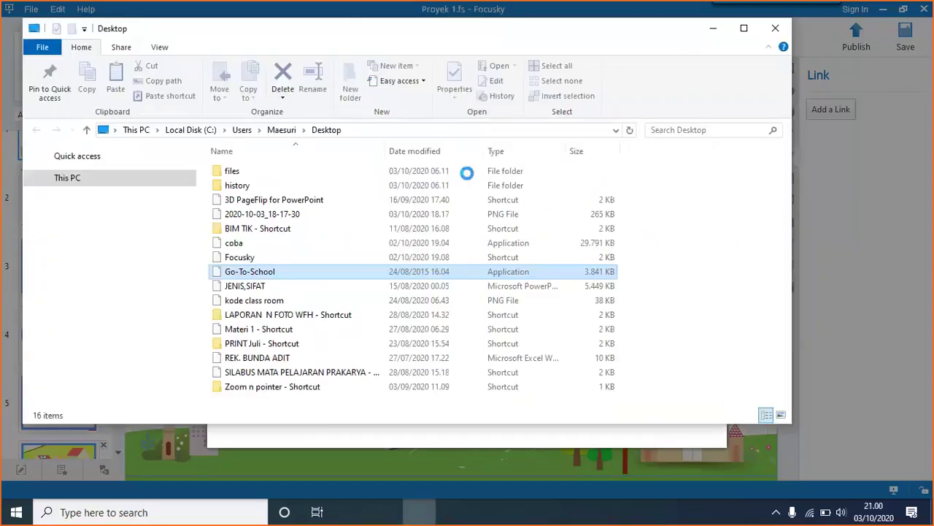
Step: Try to open the published Go-To-School application from the Desktop folder and dismiss its messages
double_click(279, 273)
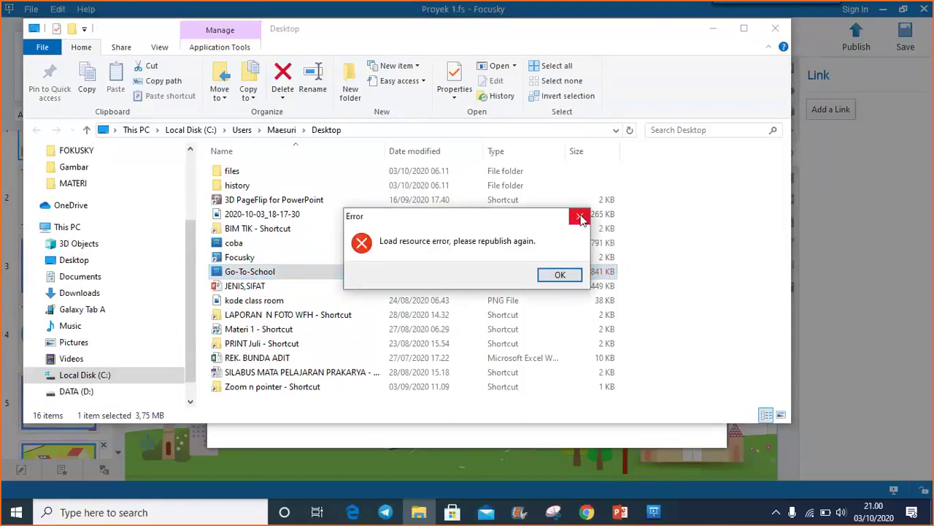
click(580, 219)
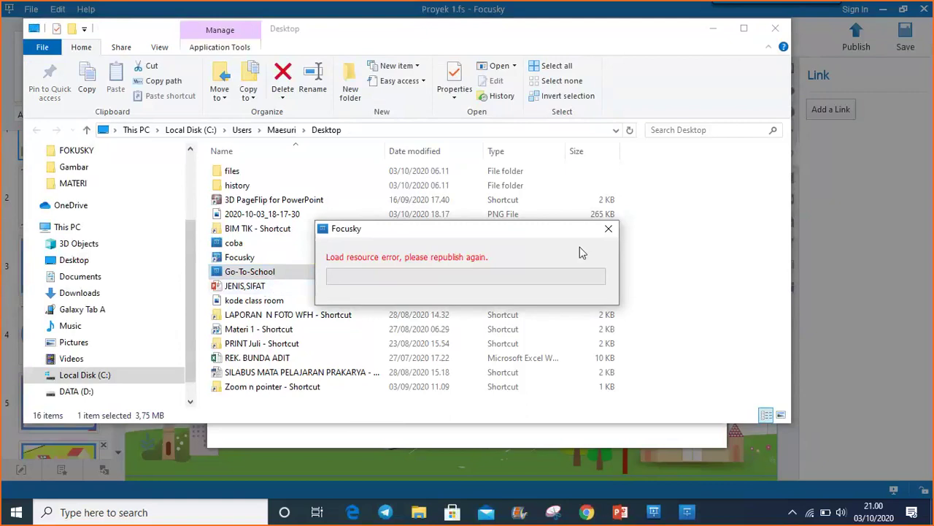
click(608, 229)
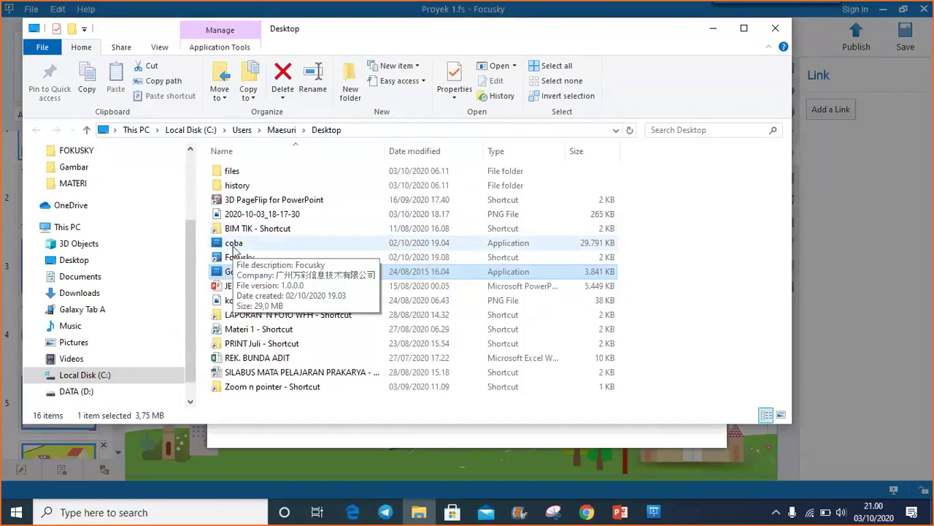
Step: Open the coba application, play the presentation up to slide 3, exit full screen and close its window
double_click(235, 248)
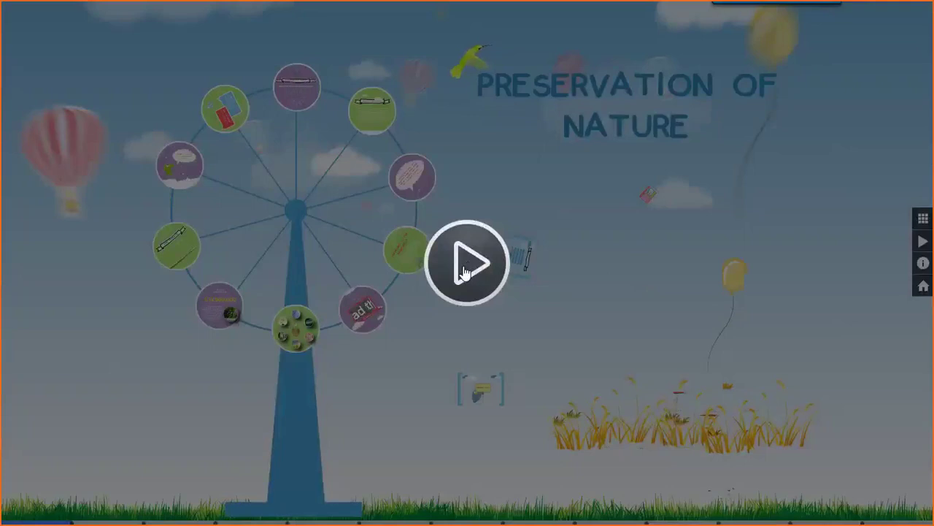
click(464, 272)
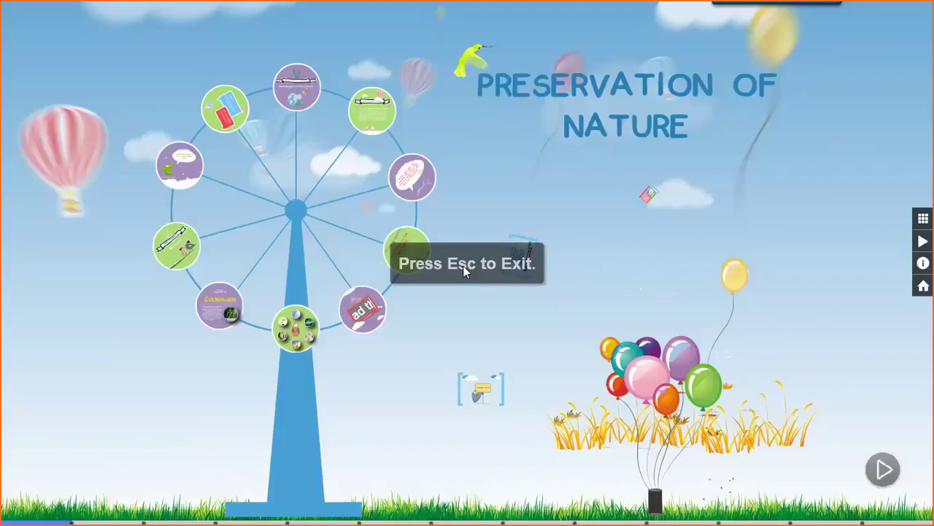
click(921, 474)
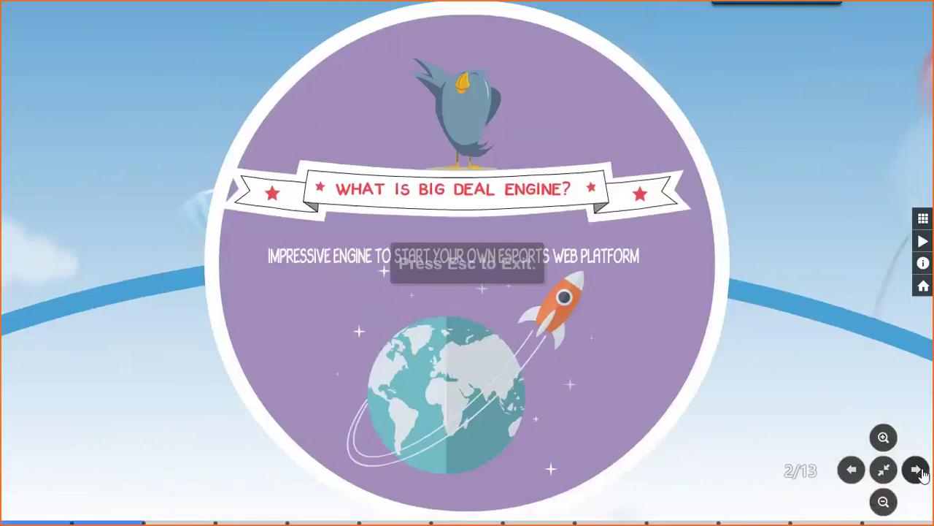
click(923, 474)
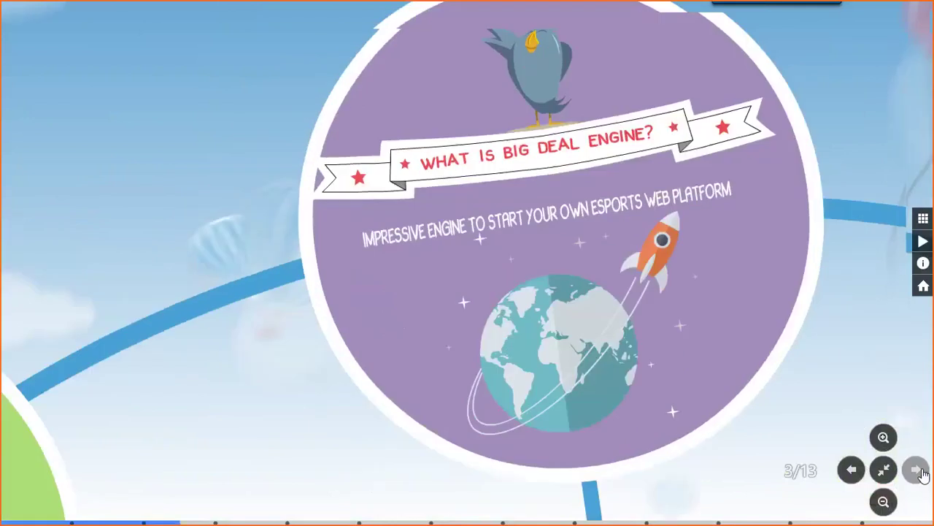
key(Escape)
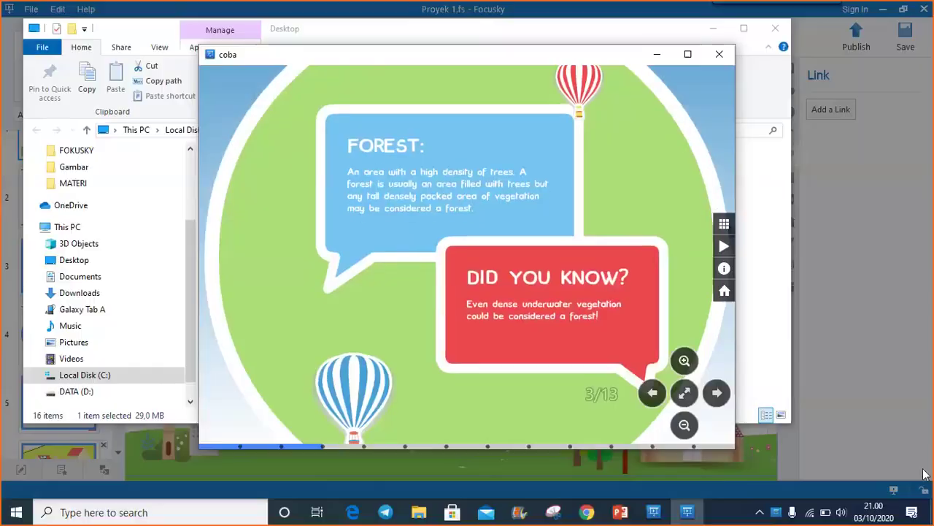
click(719, 55)
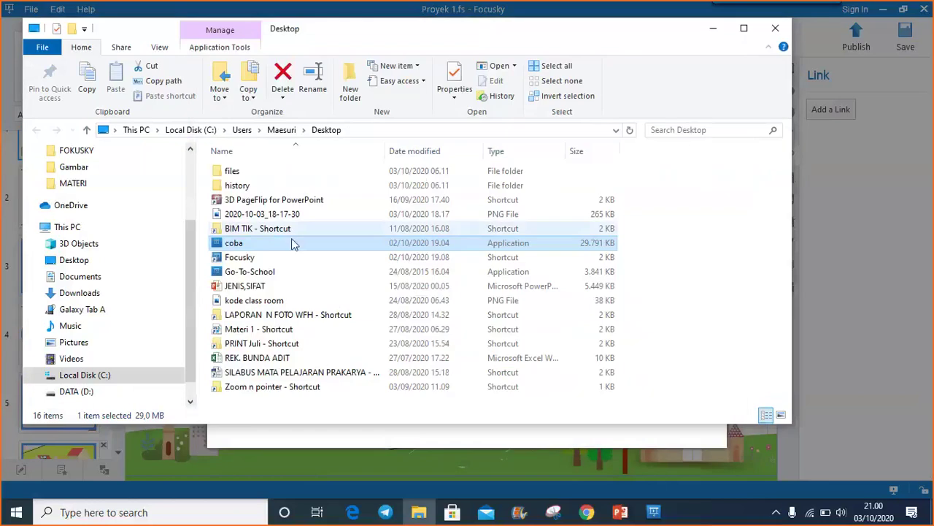
Step: Retry opening Go-To-School from the Desktop folder and from the publish result window, closing each message
double_click(267, 273)
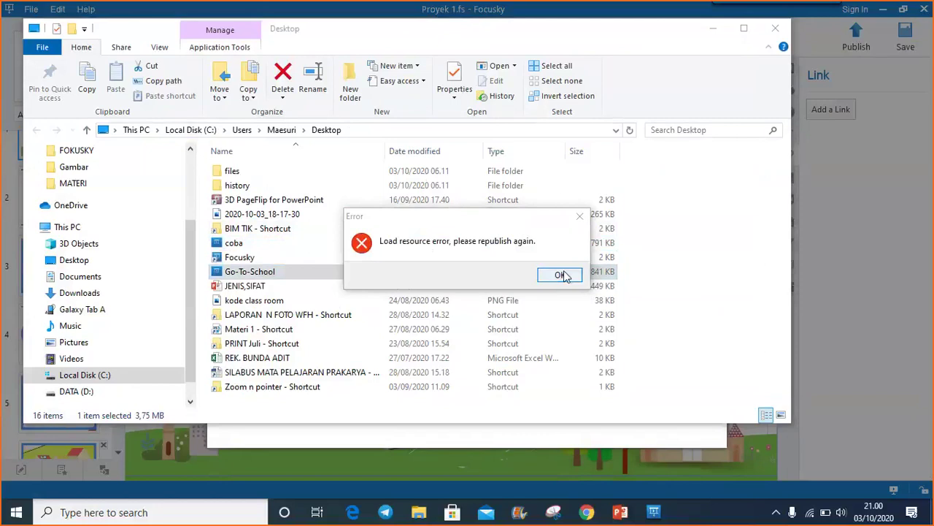
click(562, 276)
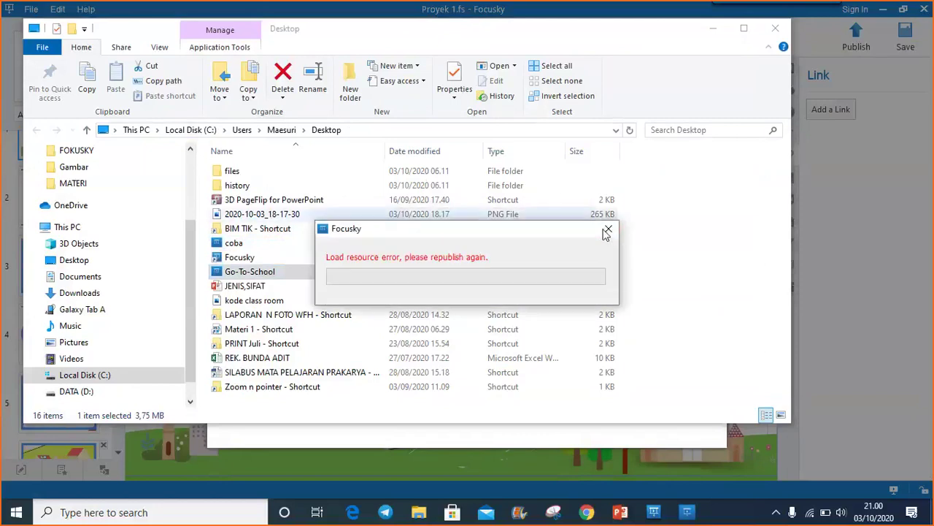
click(607, 231)
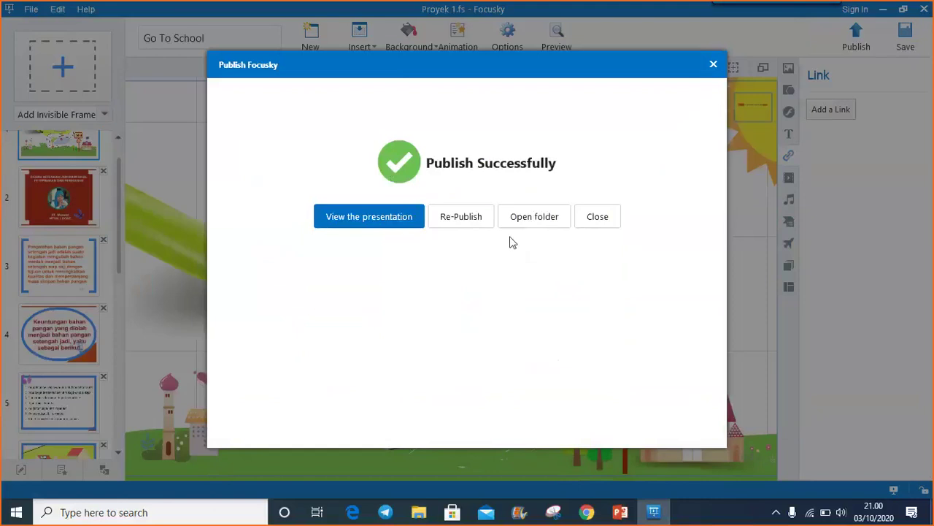
click(413, 217)
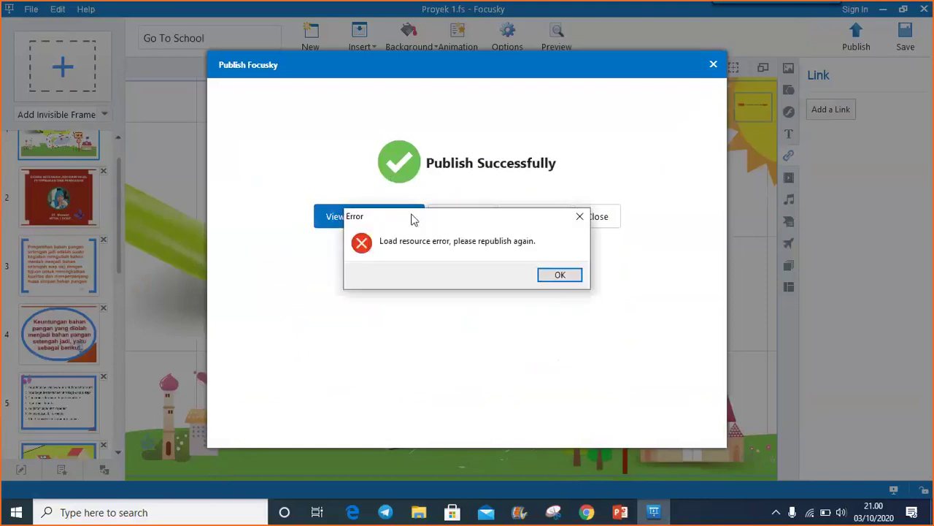
click(579, 217)
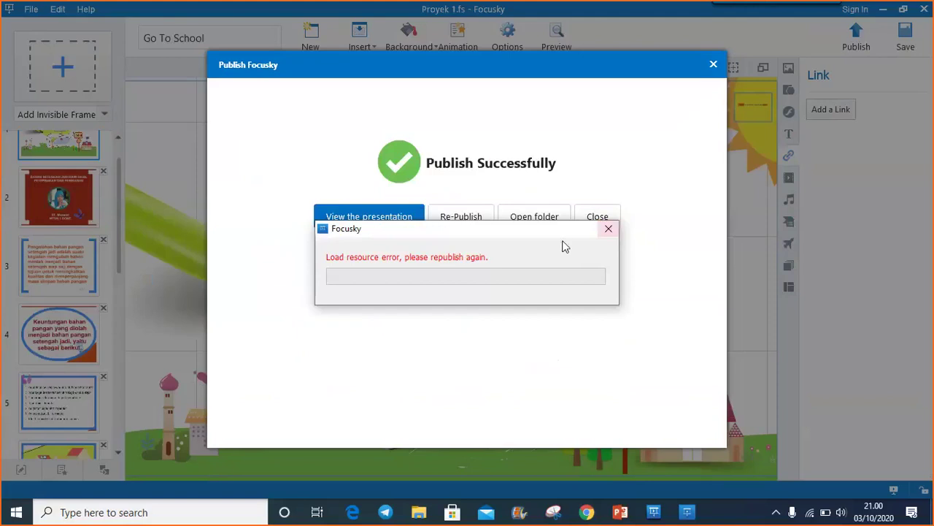
click(609, 230)
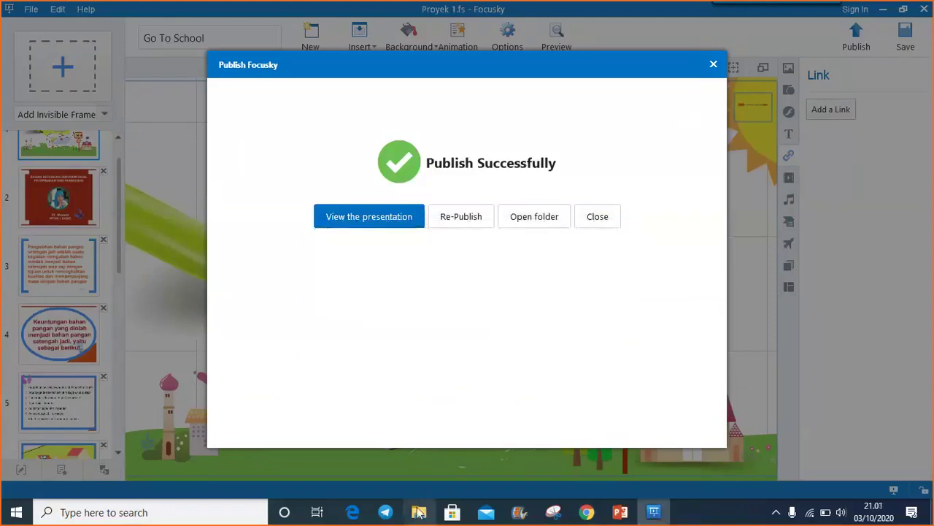
Step: Briefly replay the coba presentation from the Desktop folder, and return to Focusky to close the publish window
click(419, 513)
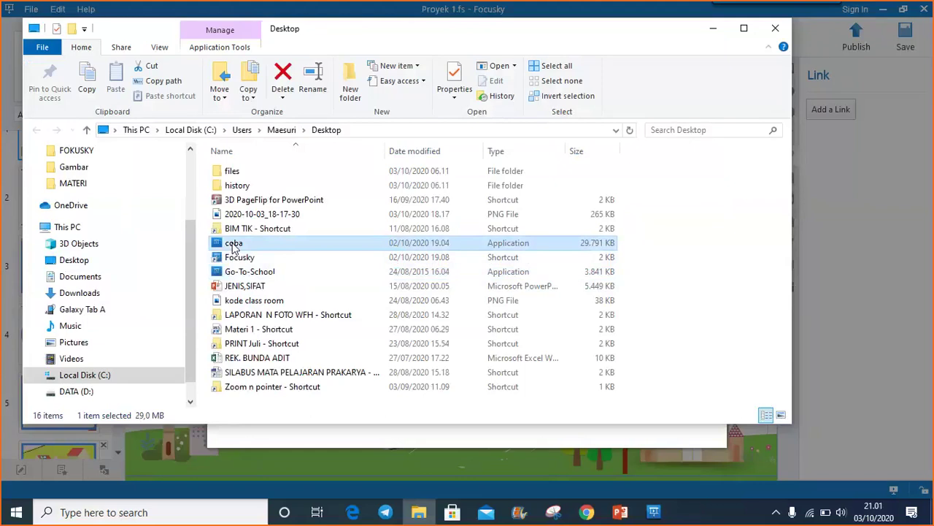
double_click(233, 245)
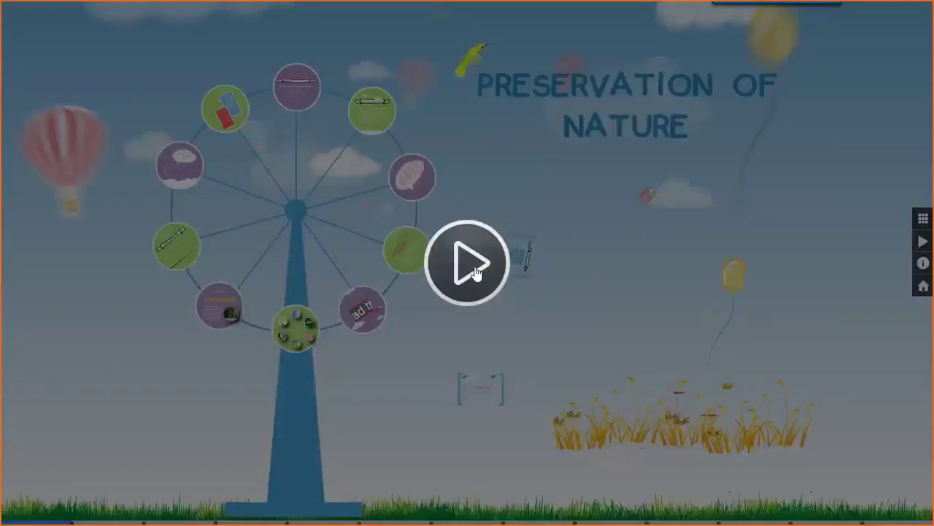
click(474, 272)
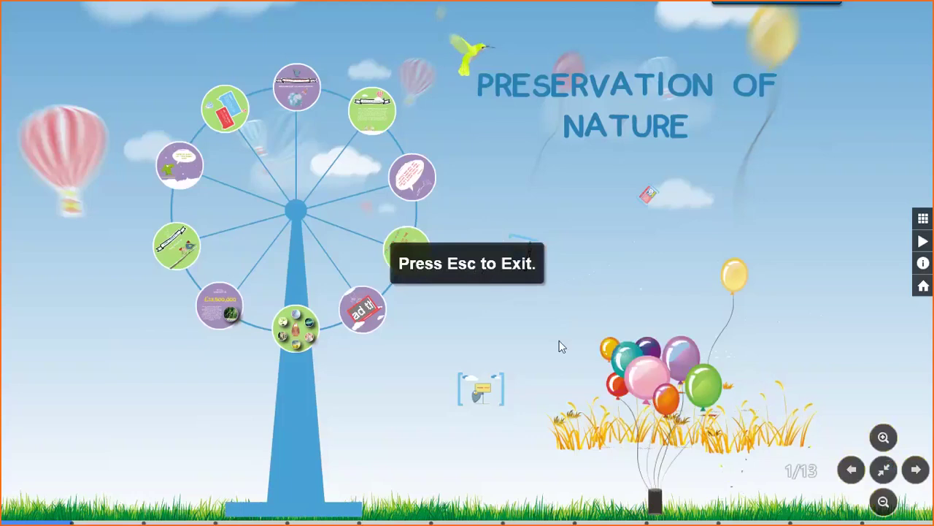
key(Escape)
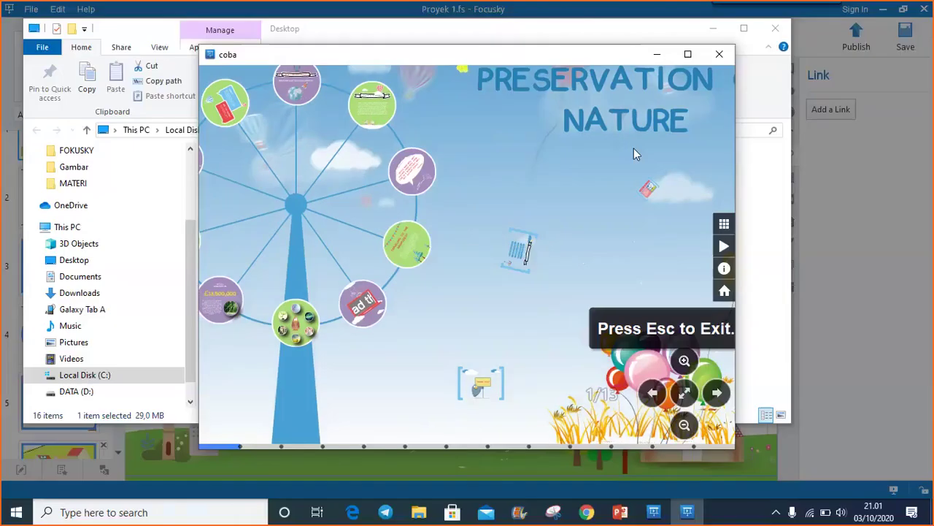
click(720, 57)
click(713, 27)
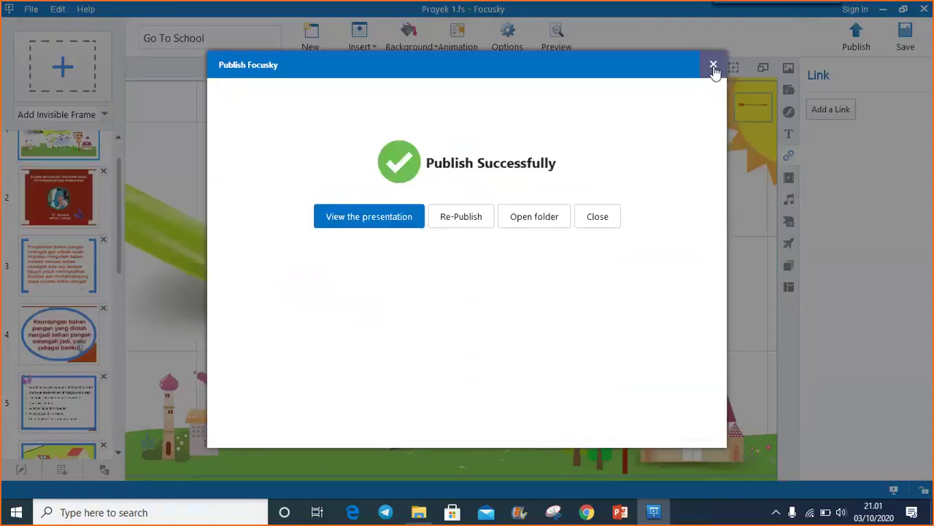
click(714, 66)
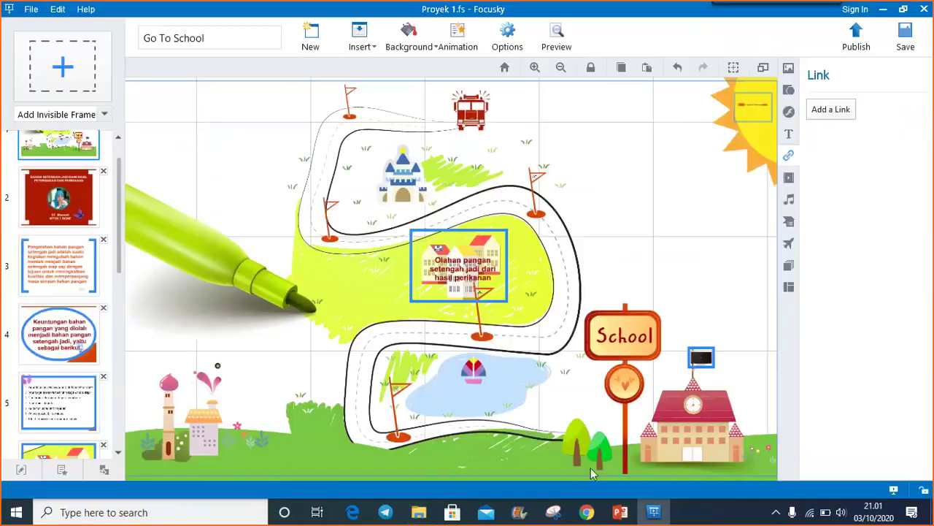
Step: Switch to Chrome, open YouTube and go to the video list of the signed-in account's own channel
click(588, 513)
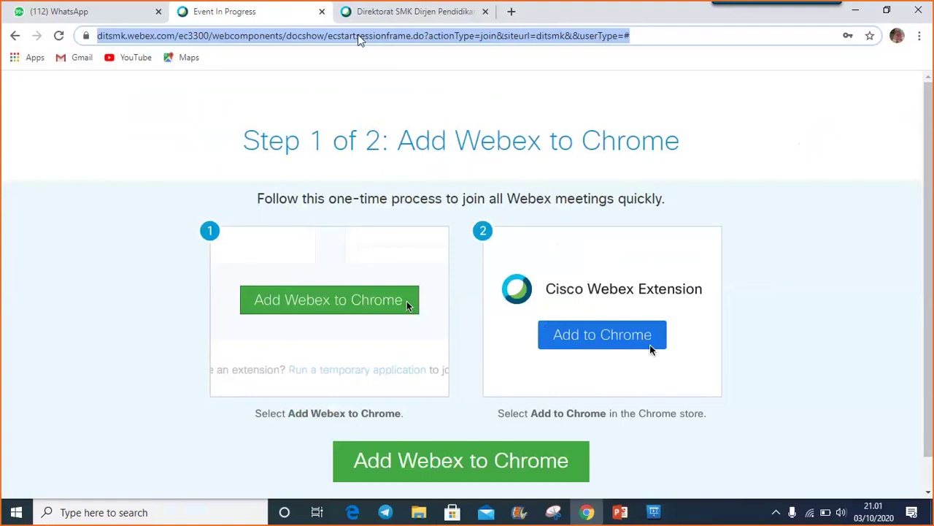
text(you)
click(241, 61)
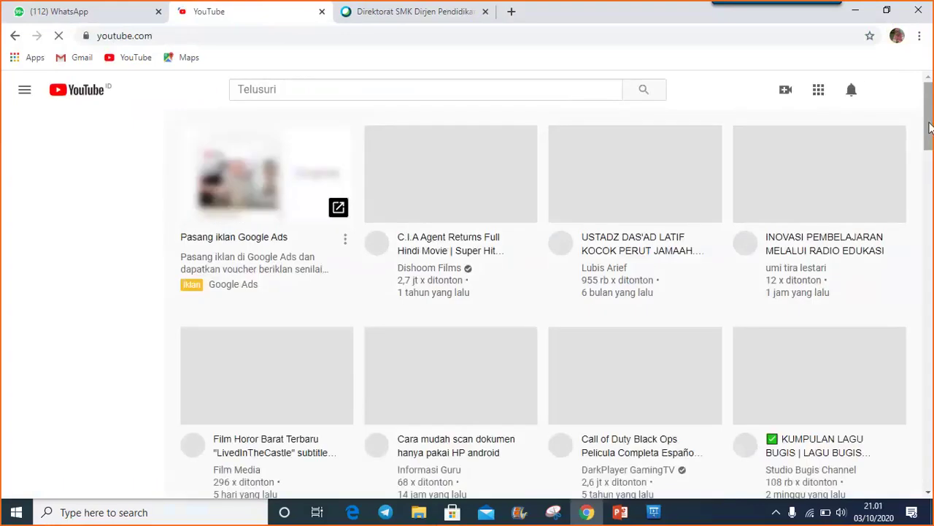
drag(930, 127, 932, 153)
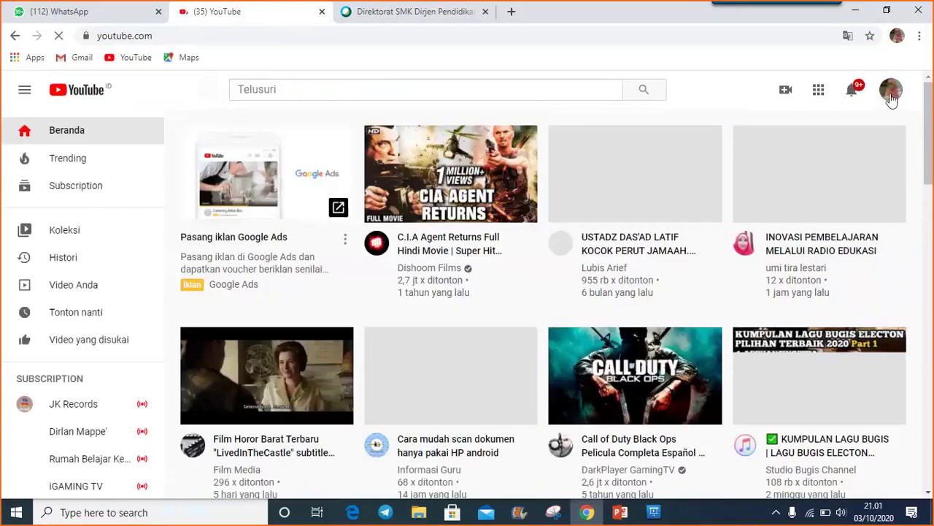
click(891, 95)
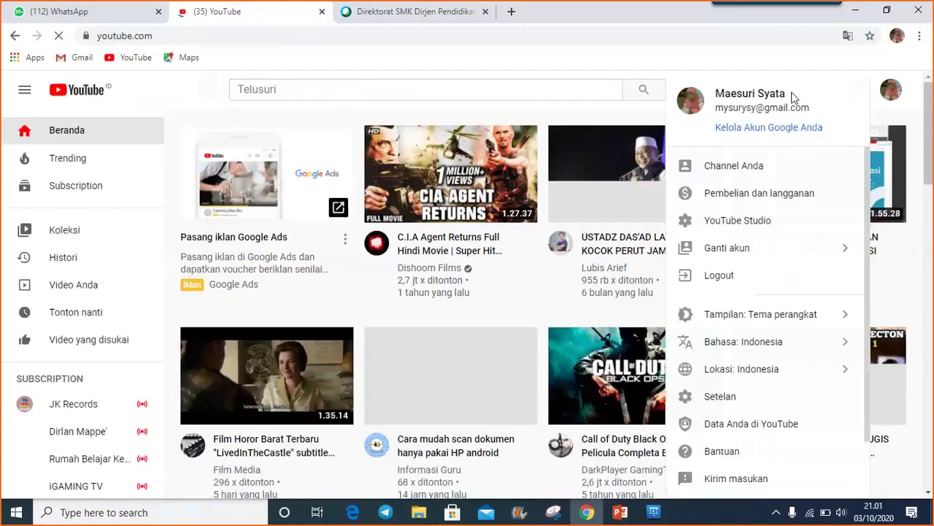
click(739, 176)
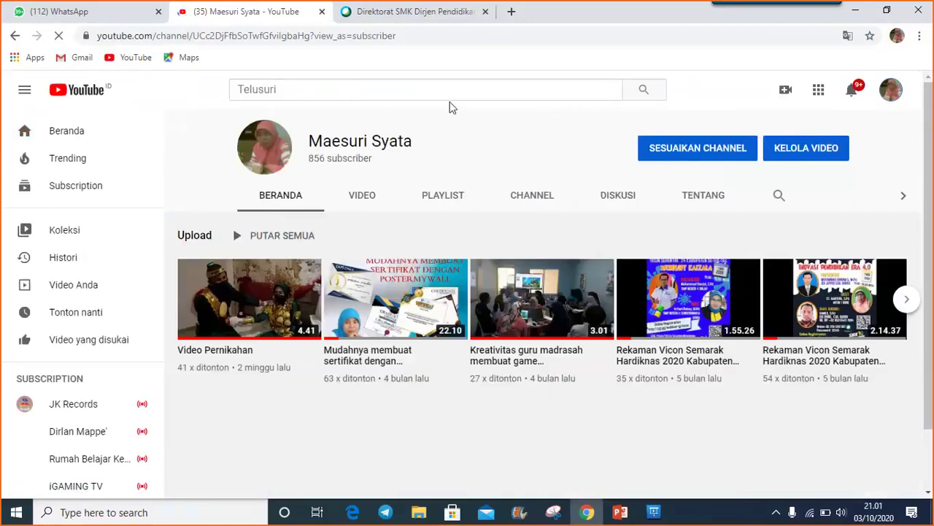
click(351, 209)
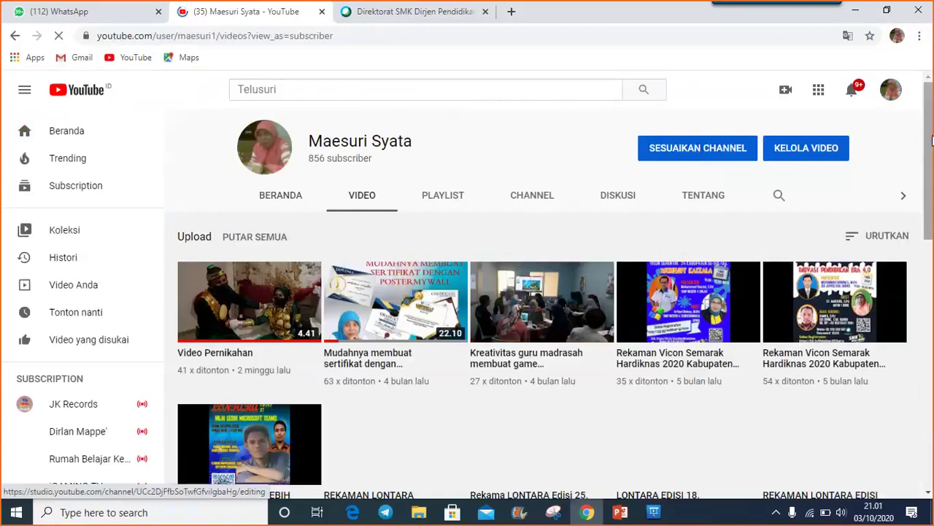
Step: Find the "Kerajinan dari kayu" video in the channel's video list, open it and rewind it to the start
drag(931, 141, 930, 237)
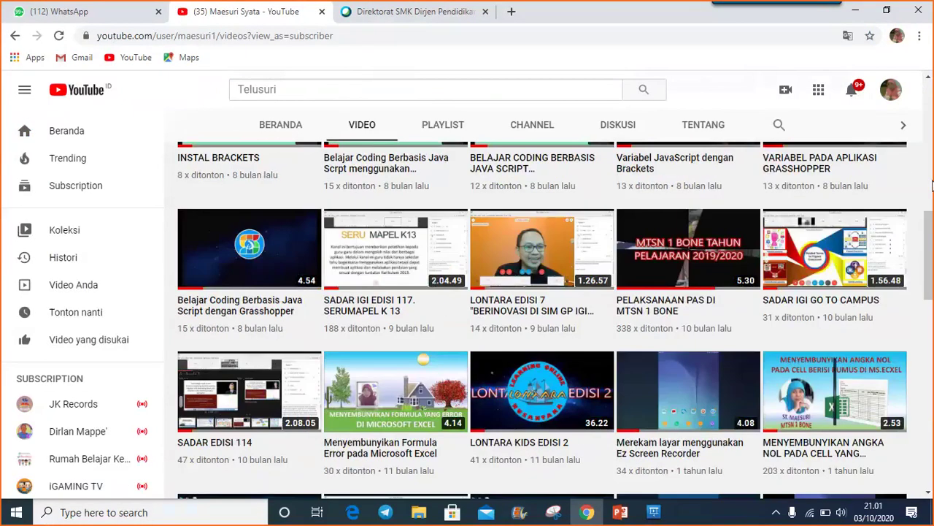
drag(925, 230, 932, 442)
scroll(930, 421, down, 2)
scroll(930, 421, down, 2)
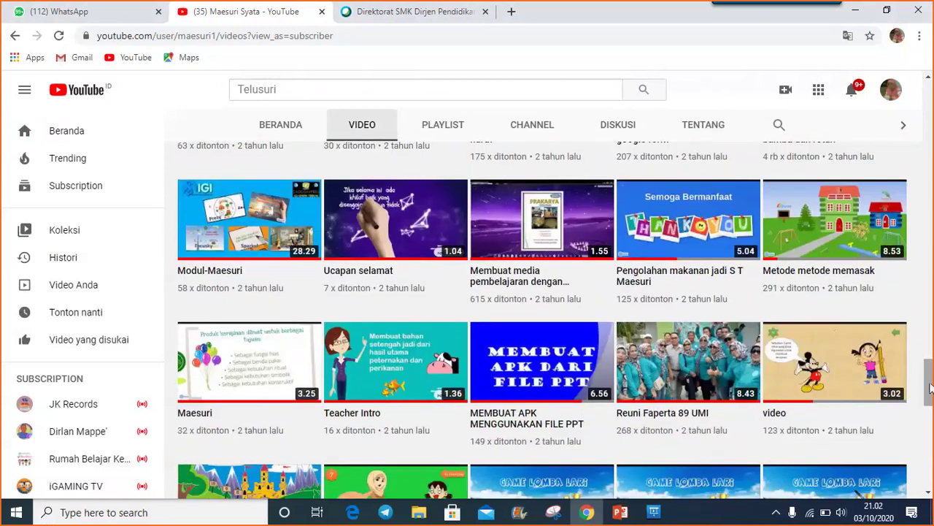
drag(929, 387, 929, 445)
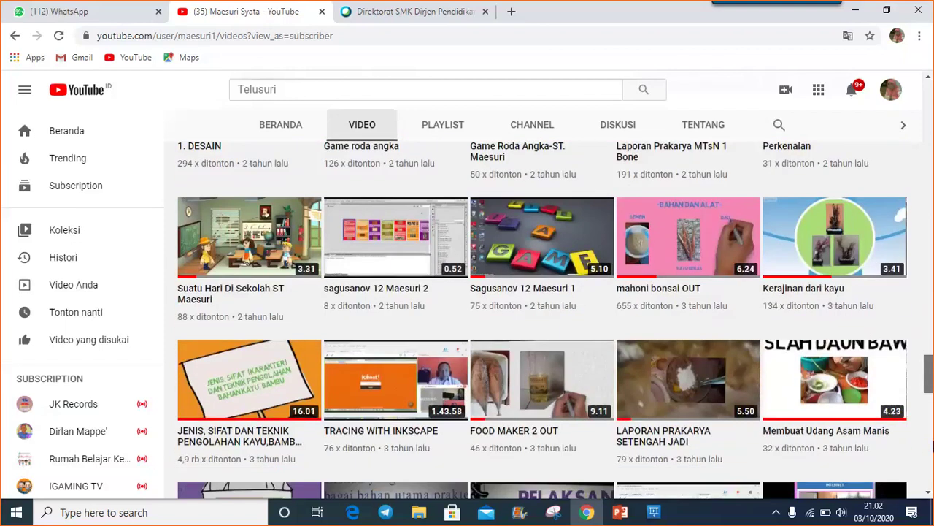
click(828, 255)
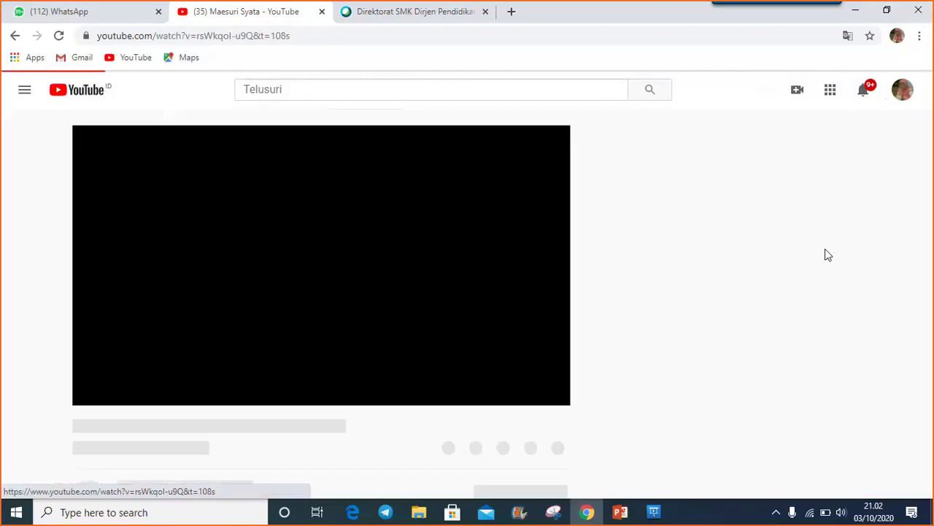
drag(311, 380, 57, 360)
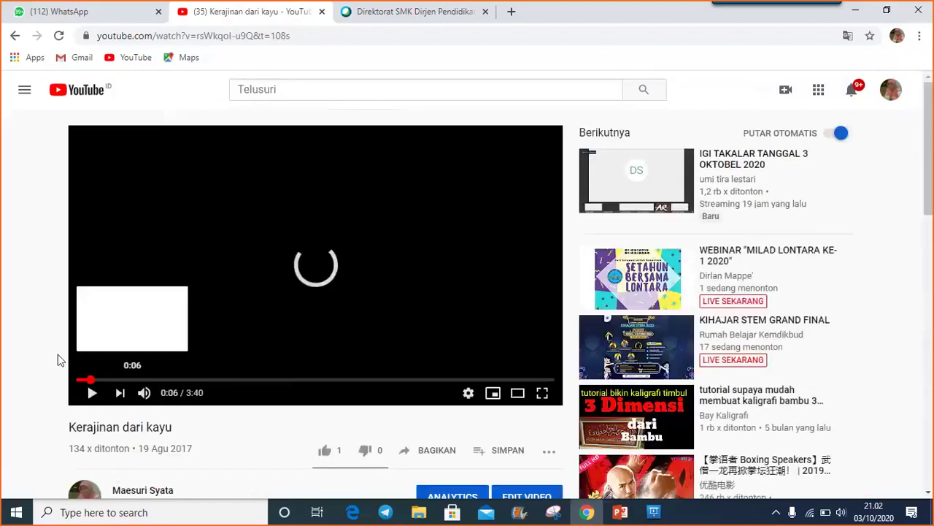
click(93, 394)
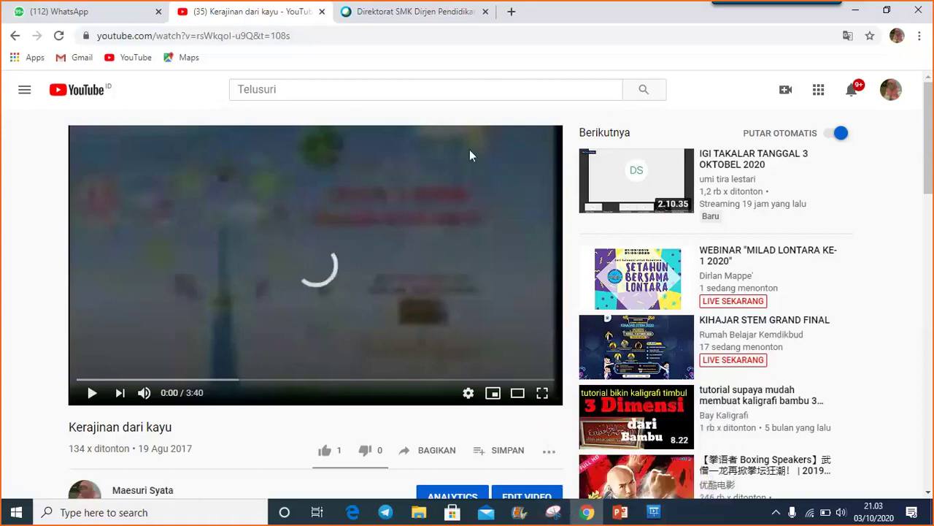
Step: Switch to the PowerPoint presentation "2 Membuat media pembelajaran"
mouse_move(655, 515)
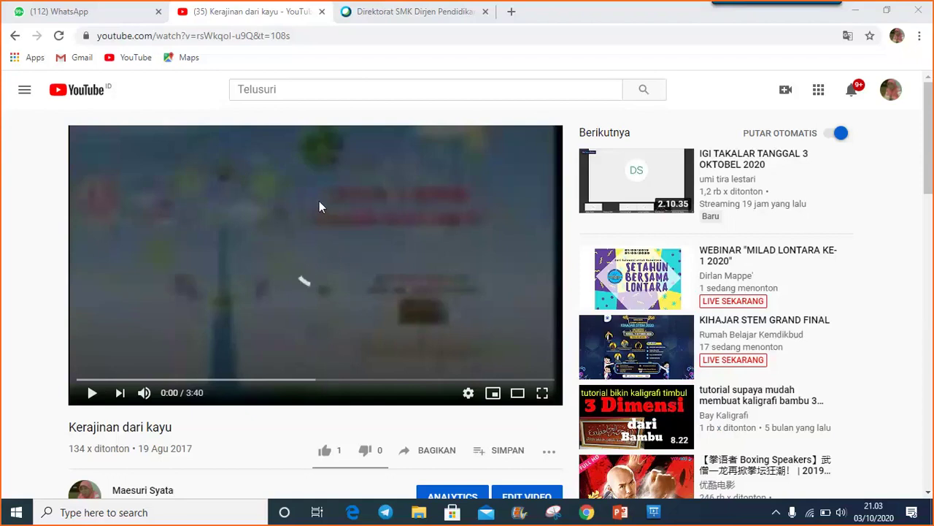
click(622, 514)
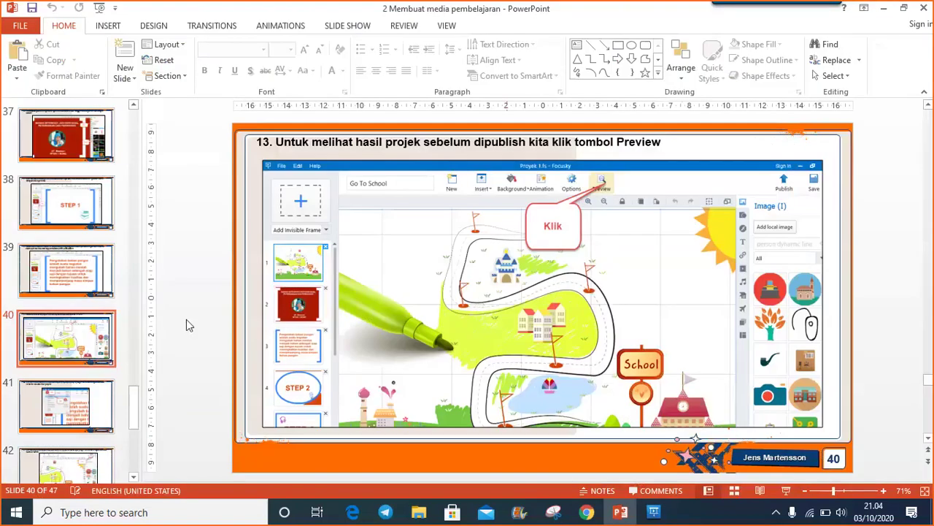
Step: Show slide 8 on extracting the Focusky archive, and open the FOKUSKY folder on the D: drive in File Explorer
drag(135, 429, 134, 177)
click(82, 300)
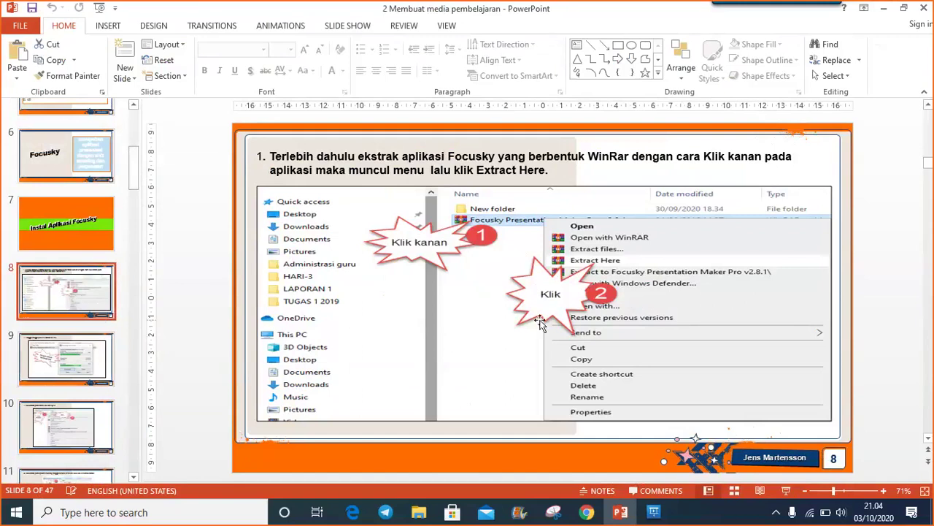
click(419, 512)
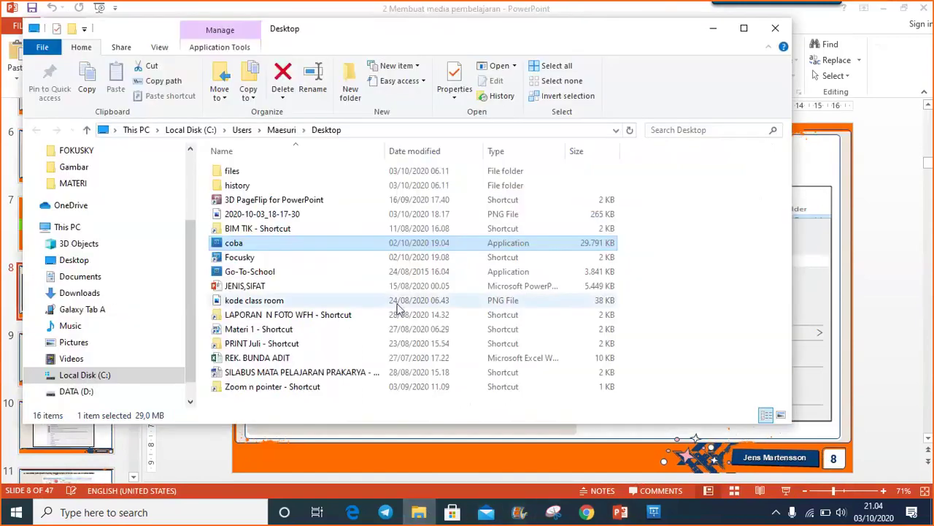
scroll(184, 336, down, 1)
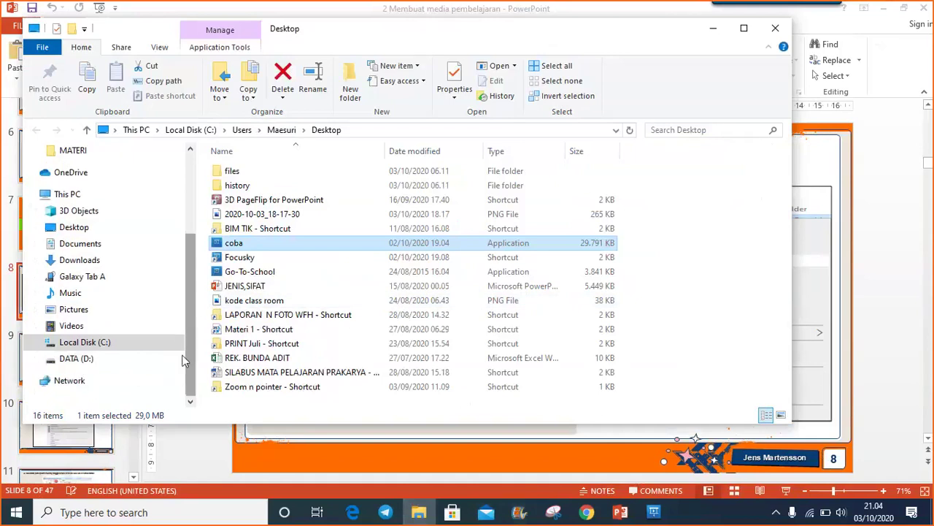
click(79, 358)
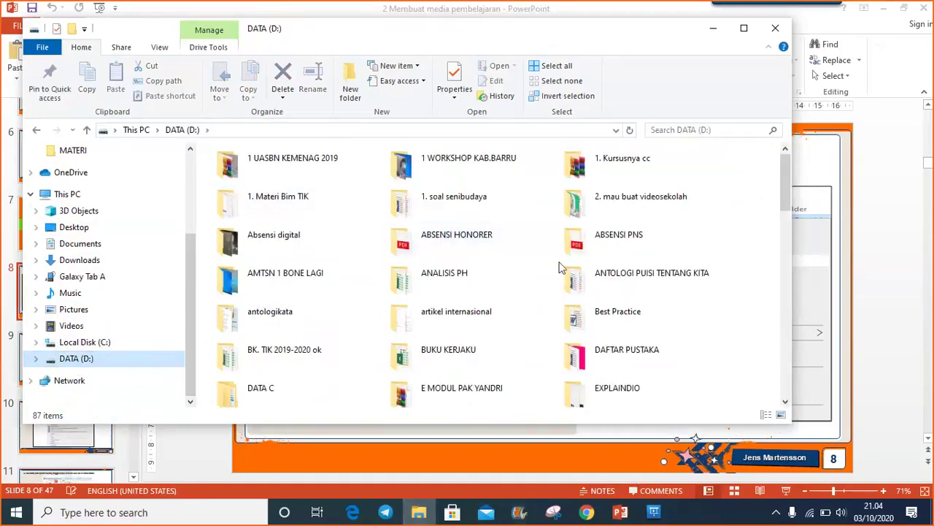
drag(787, 193, 786, 235)
double_click(580, 269)
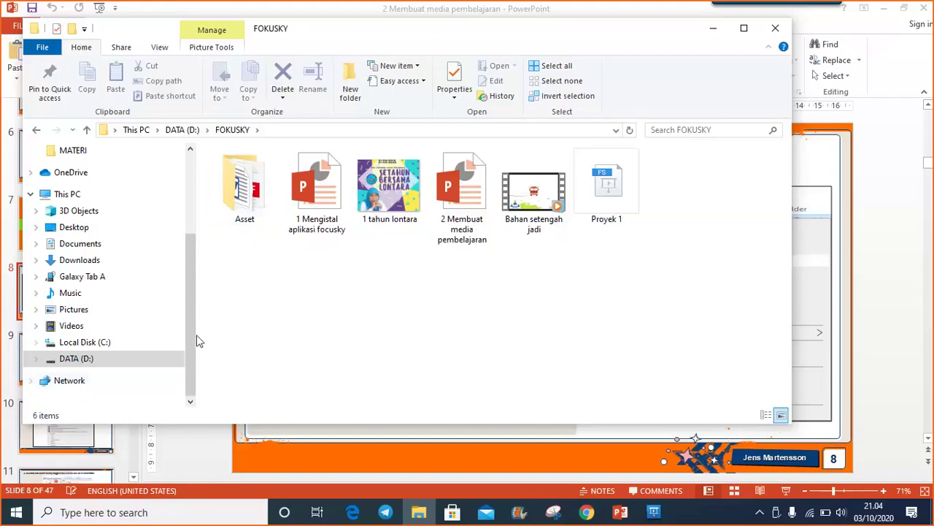
Step: Open the SOFTWARE folder inside DOGMITT > ANGKATAN 7 focusky on the E: drive
click(92, 359)
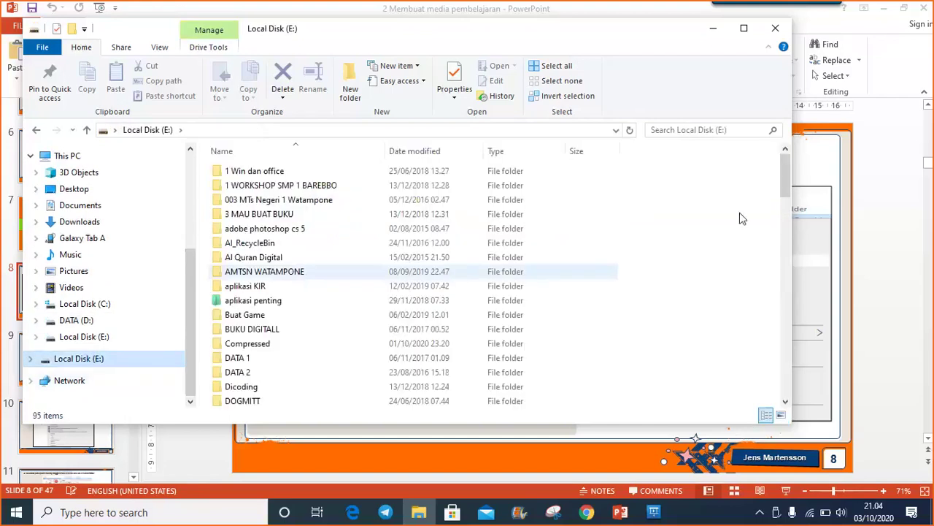
click(247, 402)
double_click(247, 402)
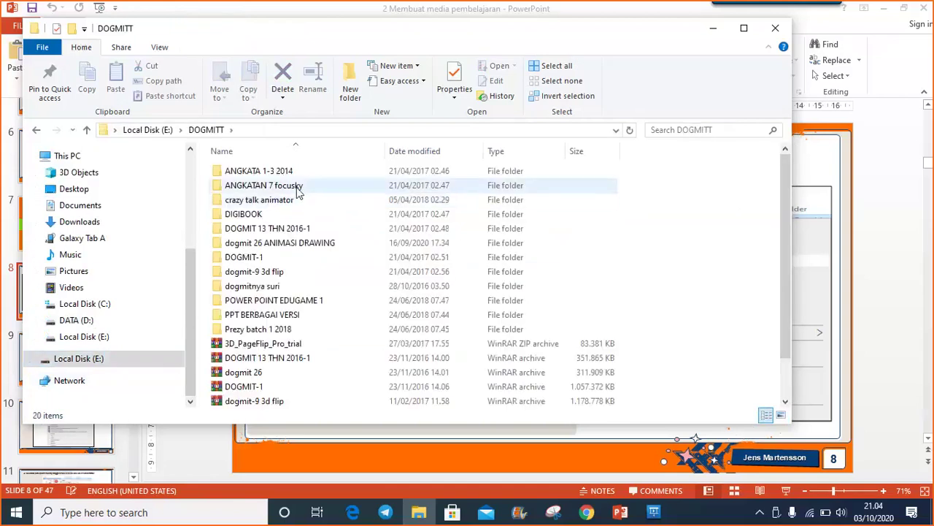
double_click(290, 187)
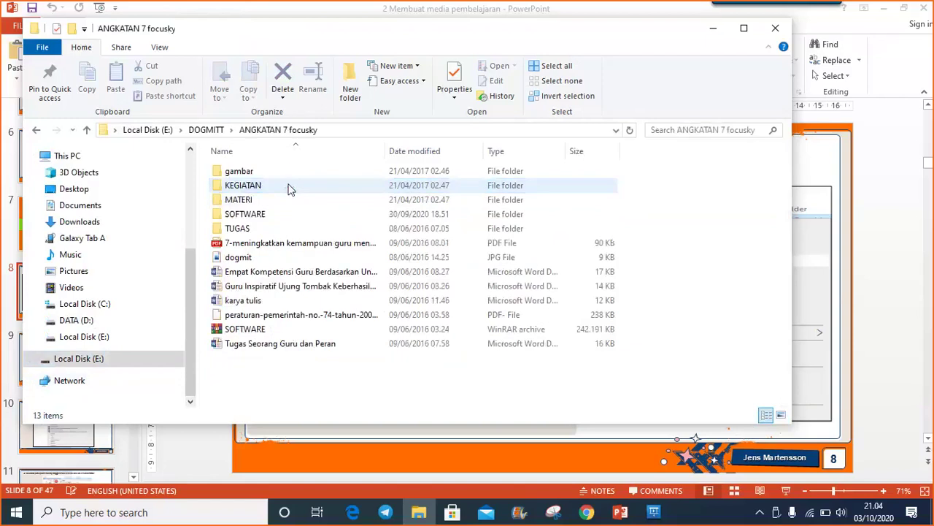
double_click(263, 214)
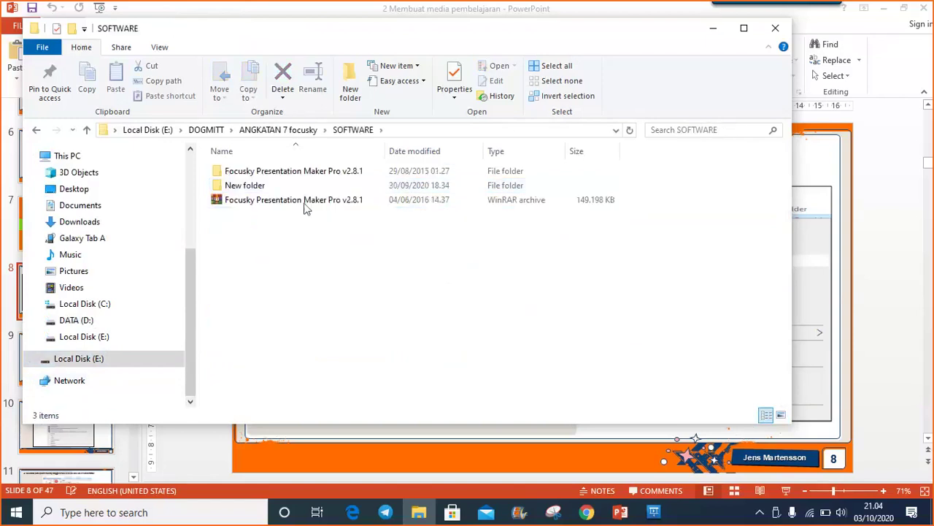
Step: Open the Fix folder inside Focusky Presentation Maker Pro v2.8.1 and show the available actions for the FocuskyAir file
double_click(290, 175)
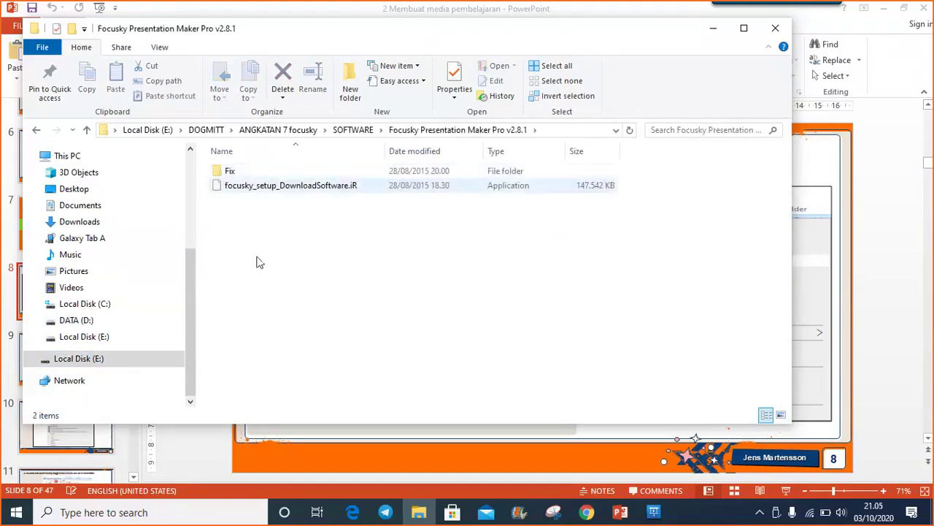
click(231, 172)
double_click(230, 172)
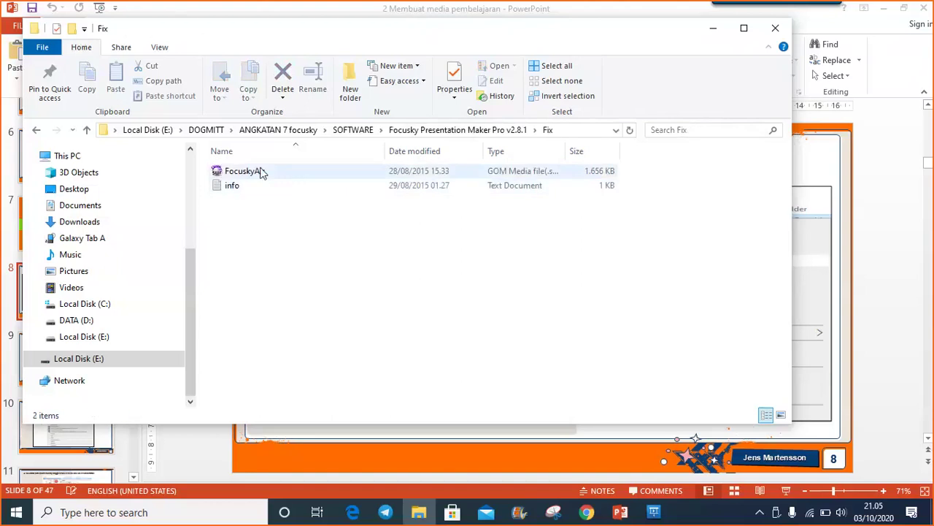
click(262, 172)
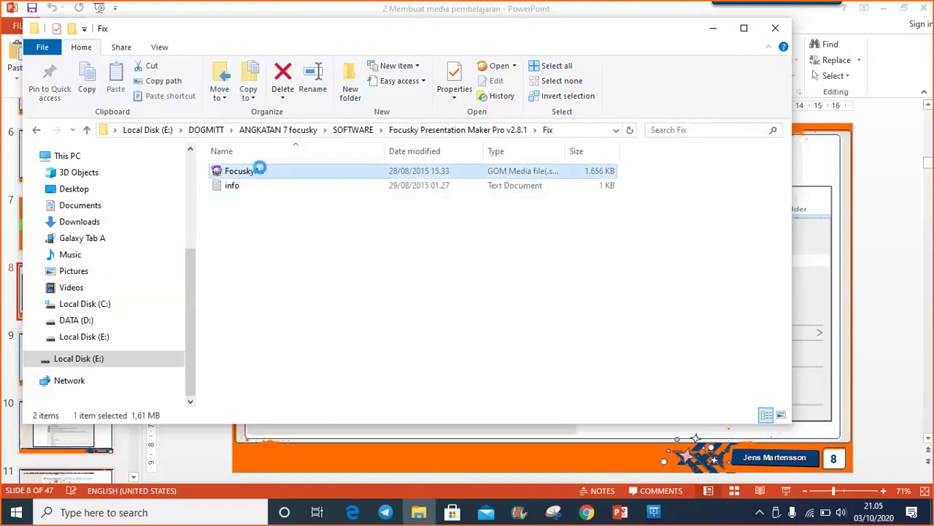
right_click(263, 173)
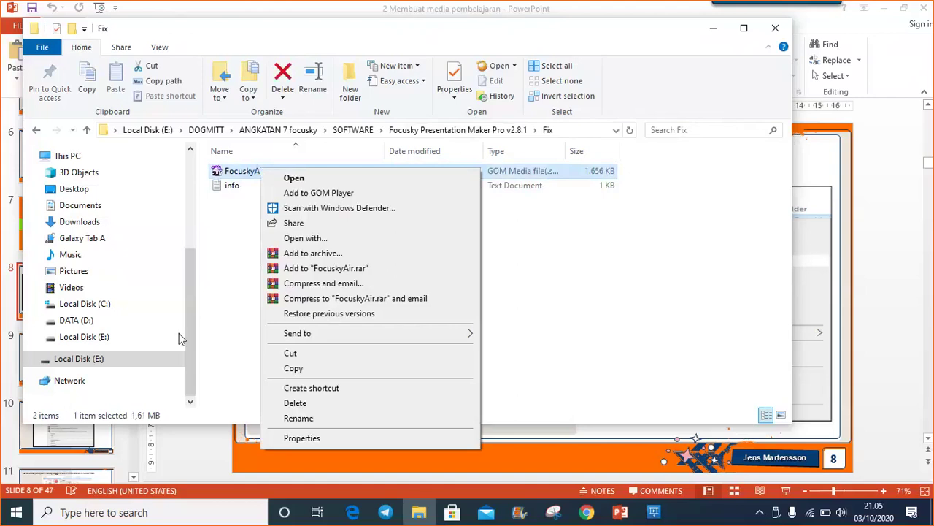
click(103, 363)
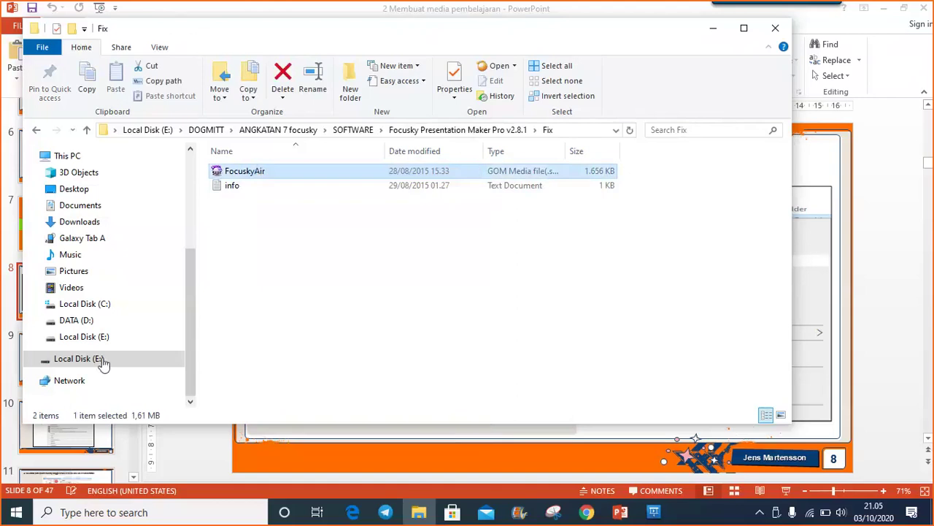
Step: Open the Focusky installation folder in Program Files (x86) on the C: drive
click(103, 363)
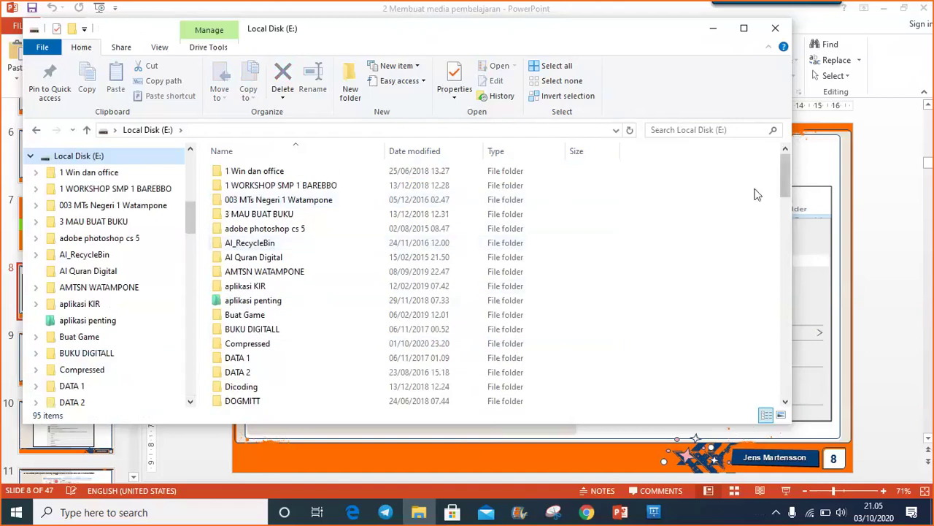
drag(191, 227, 191, 198)
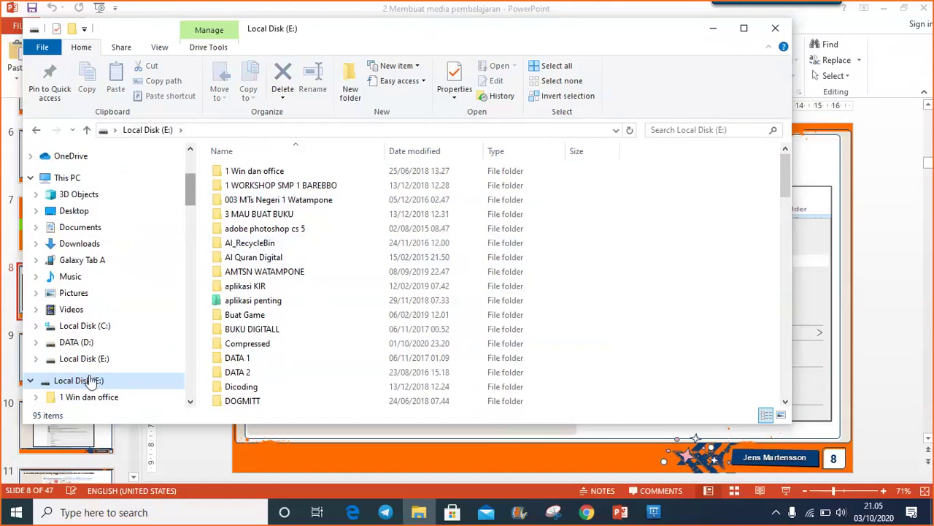
click(92, 326)
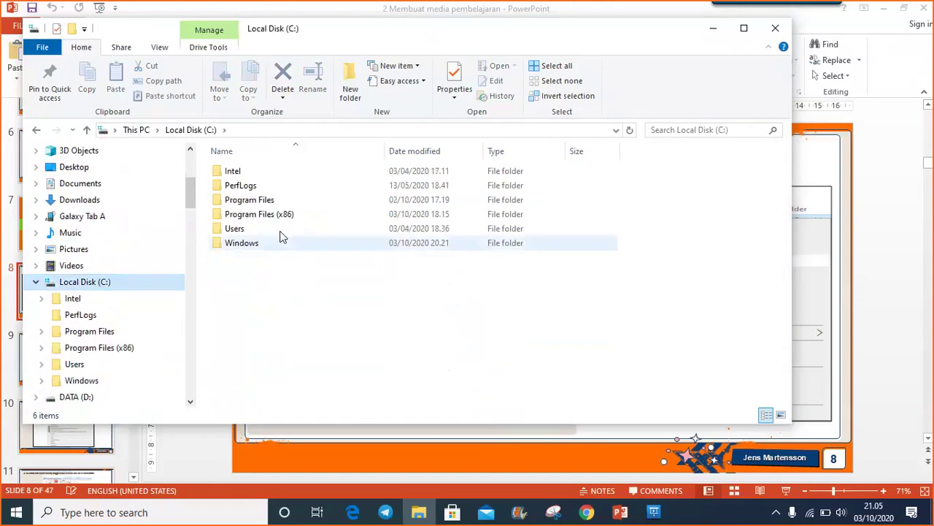
double_click(282, 214)
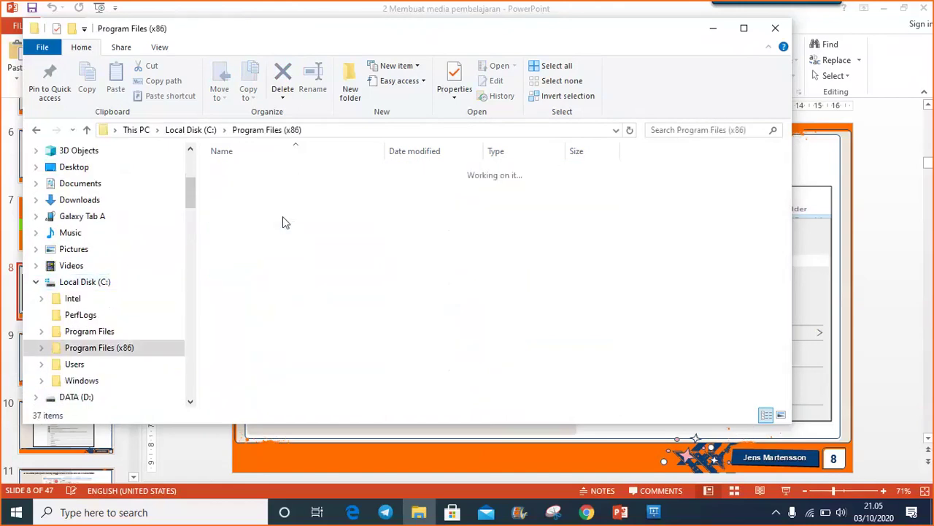
double_click(232, 260)
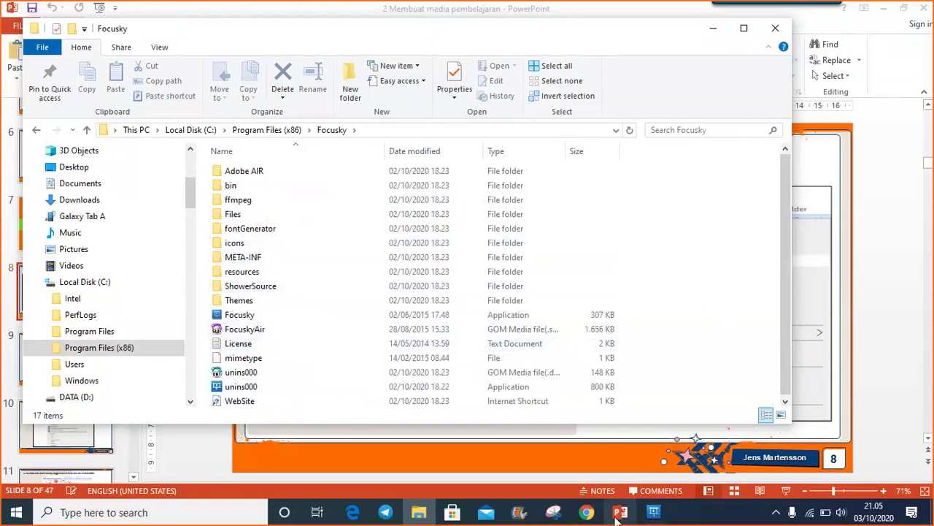
Step: Switch back to the PowerPoint presentation and show slide 11 on running the Focusky setup as administrator
mouse_move(618, 514)
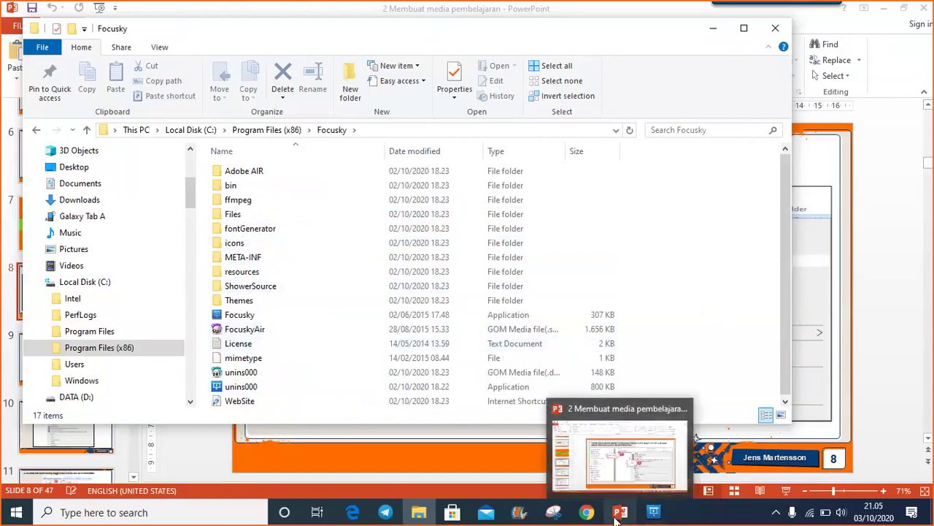
click(608, 470)
scroll(122, 227, down, 3)
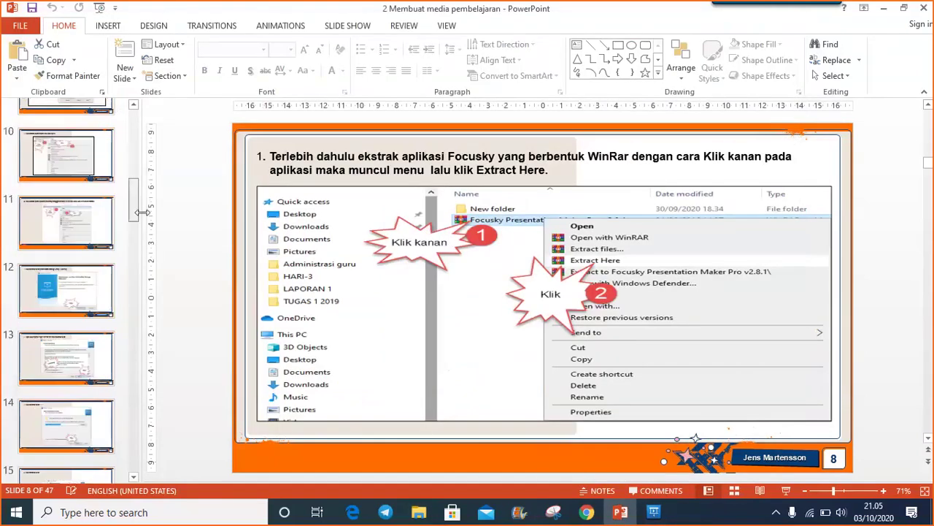
scroll(139, 211, down, 1)
click(50, 193)
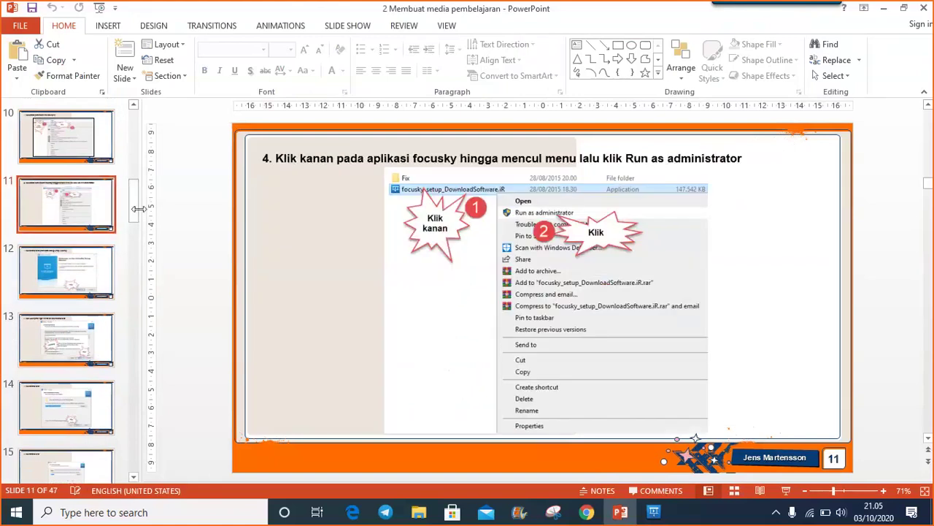
scroll(114, 208, up, 3)
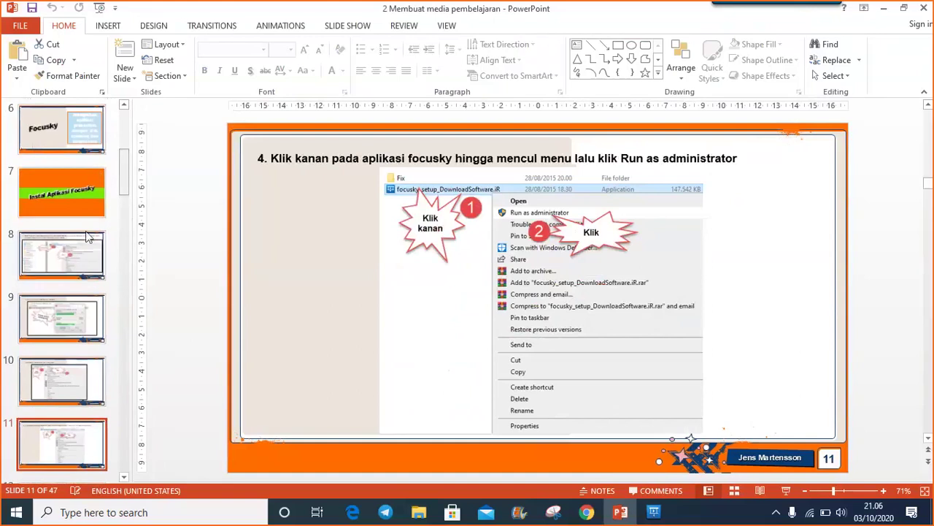
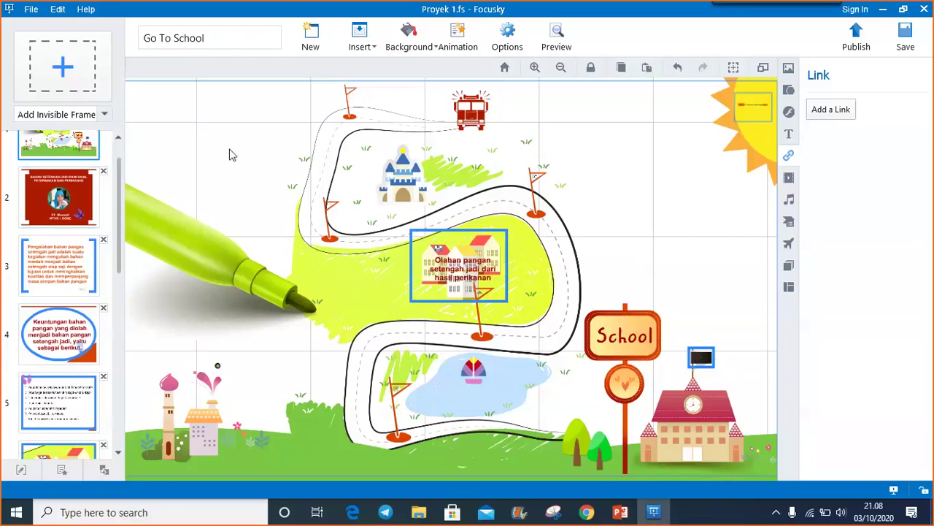
scroll(115, 129, up, 1)
drag(117, 171, 132, 224)
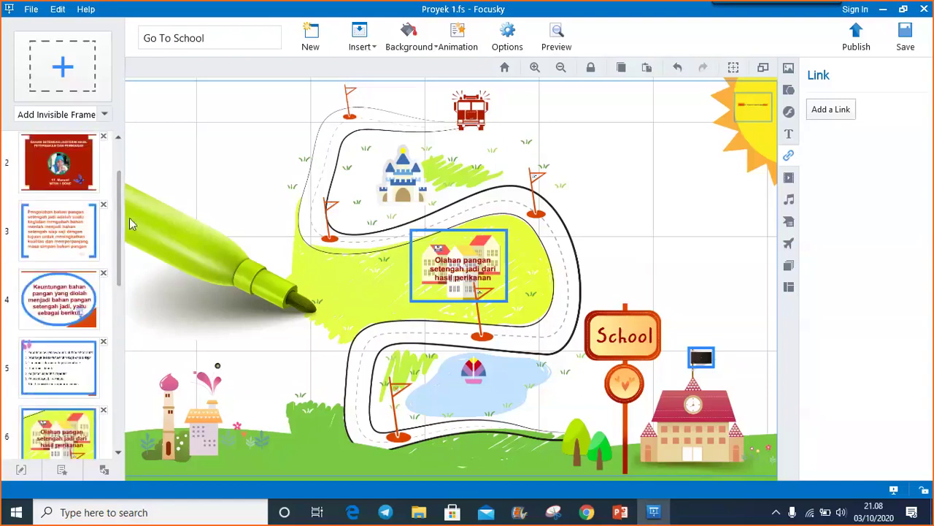
click(659, 517)
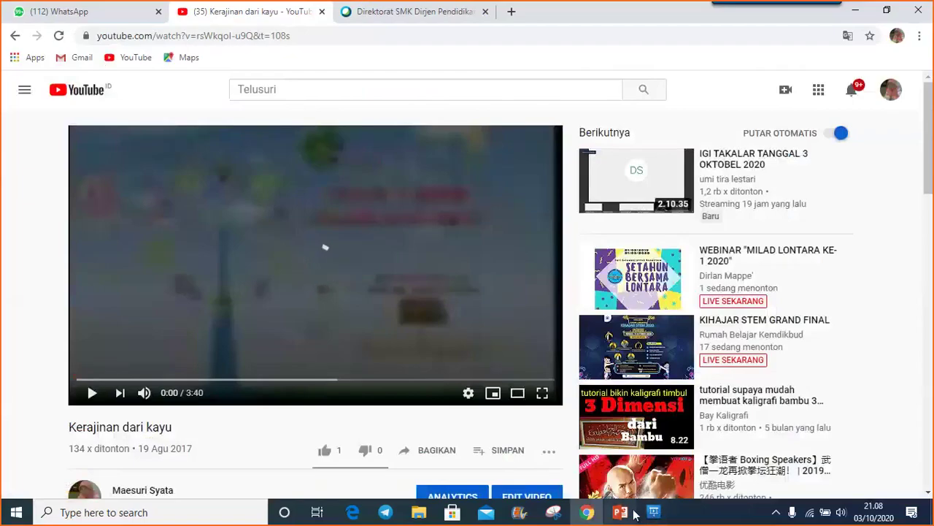
click(653, 518)
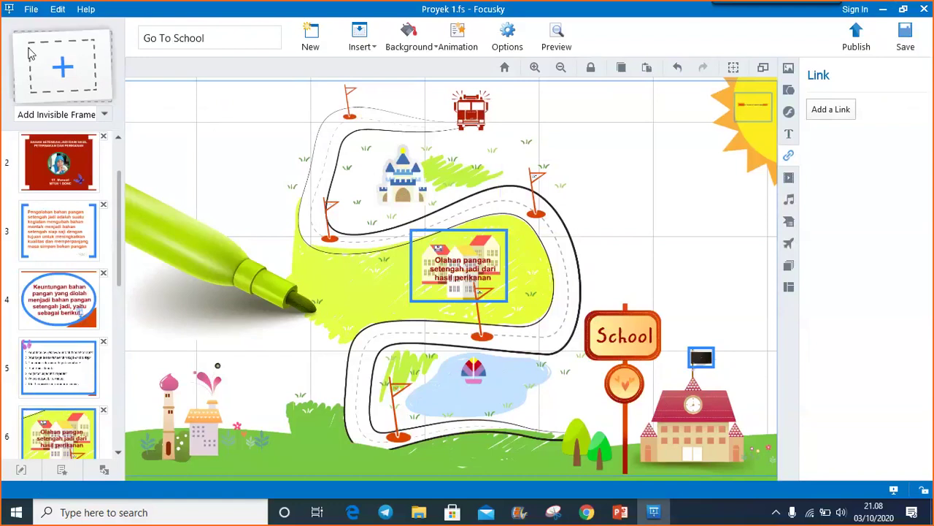
click(32, 10)
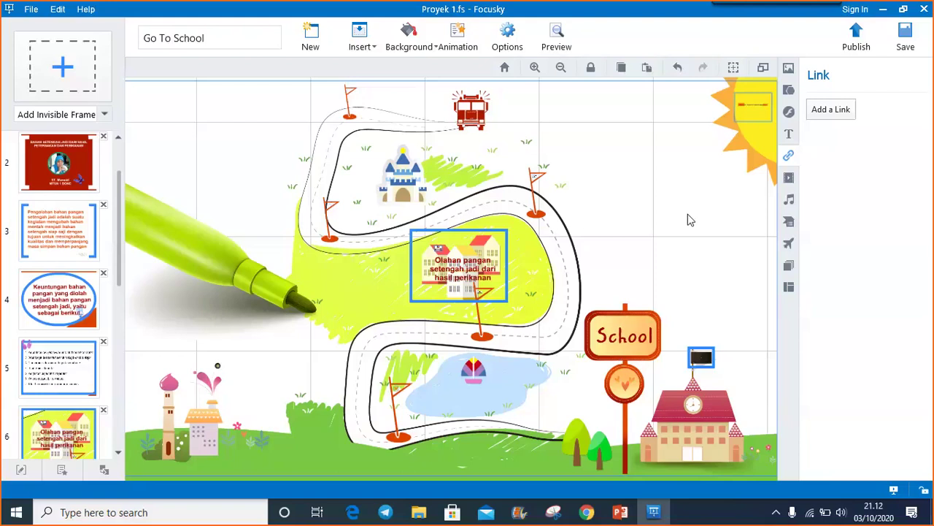
click(417, 515)
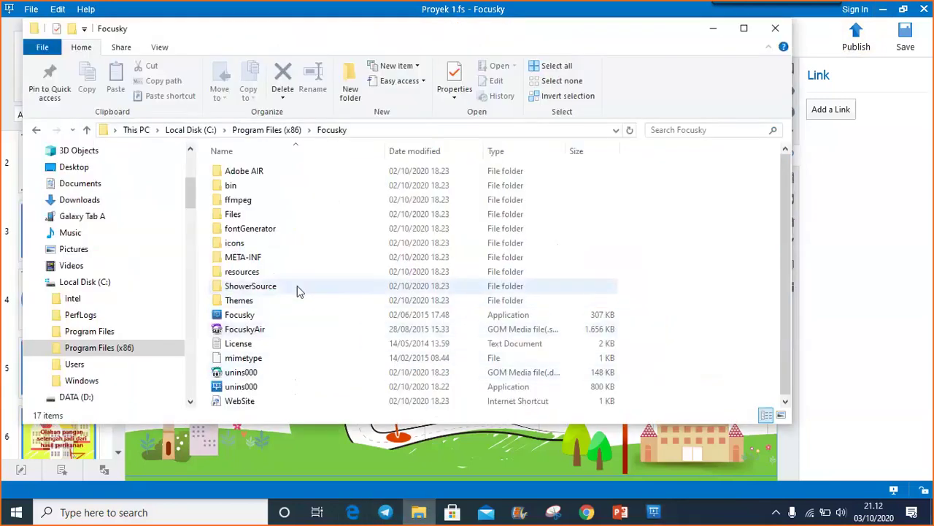
click(712, 29)
Step: Publish the Focusky project as a Web Page (.html), keeping the Go To School folder and HTML title
click(857, 36)
click(400, 176)
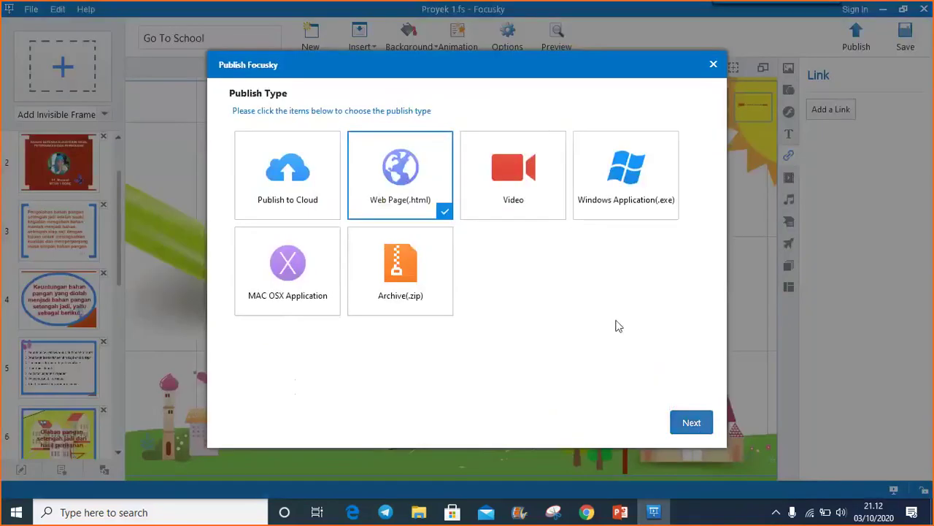
click(690, 423)
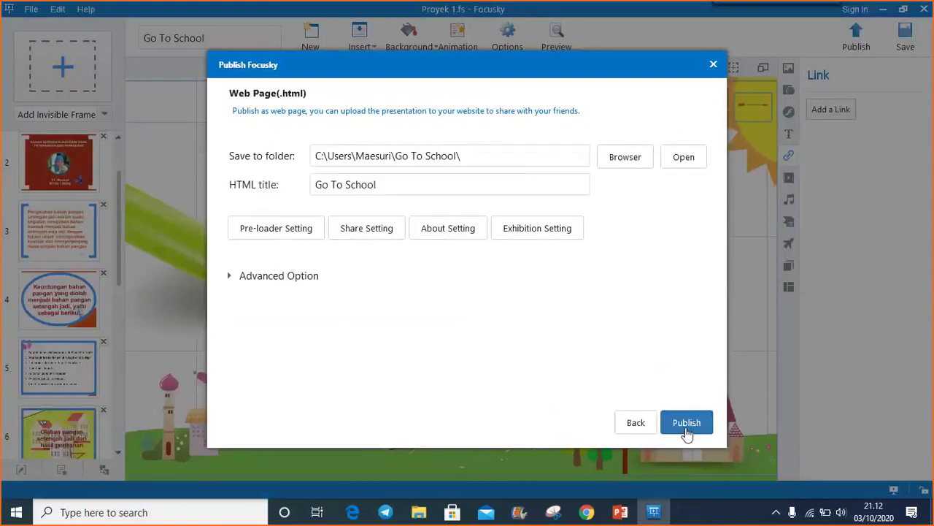
click(686, 424)
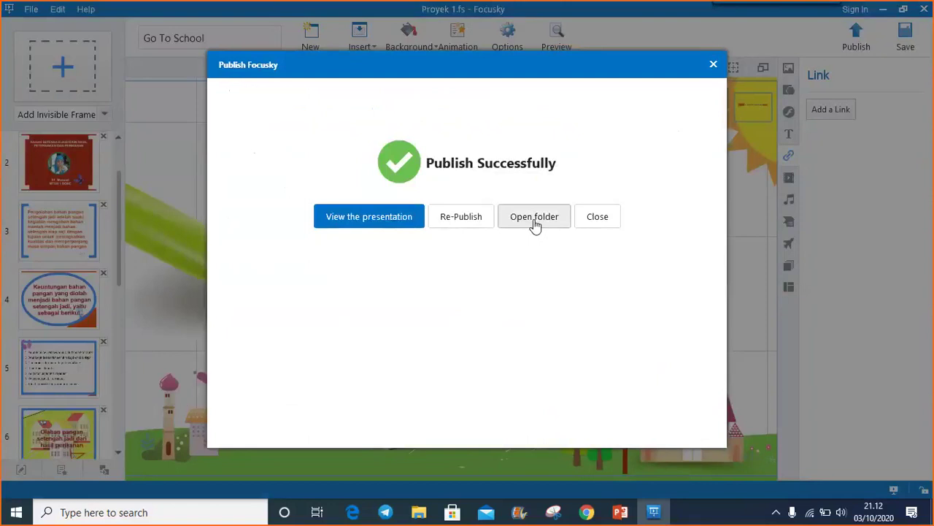
Step: Open the folder of the published web page and open its index HTML file
click(535, 221)
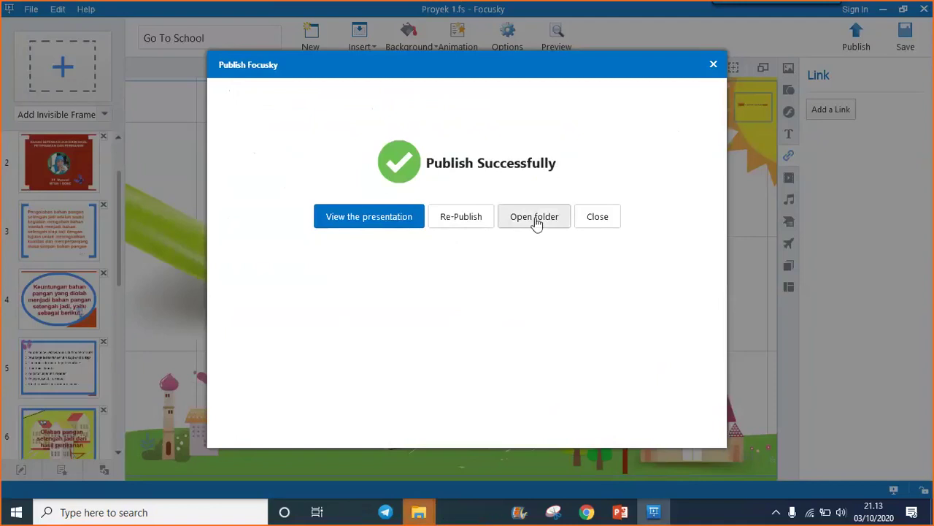
click(535, 217)
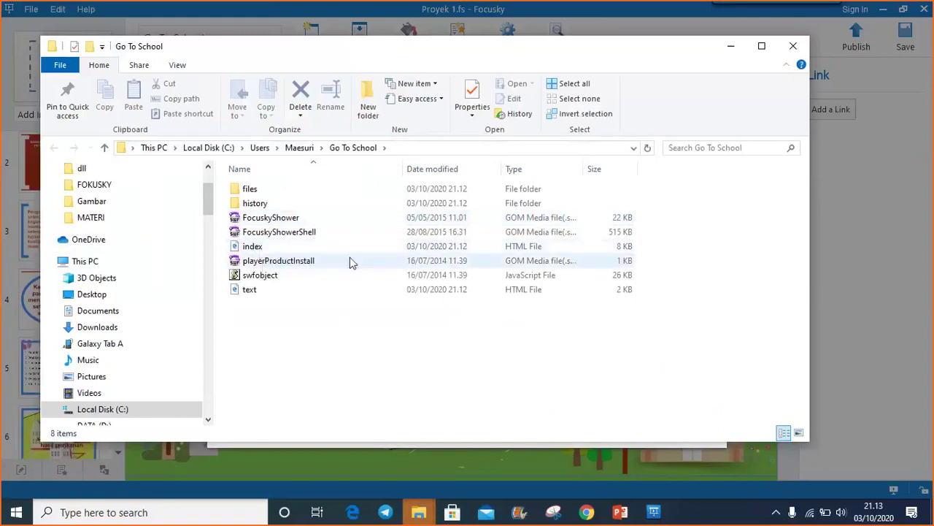
click(257, 247)
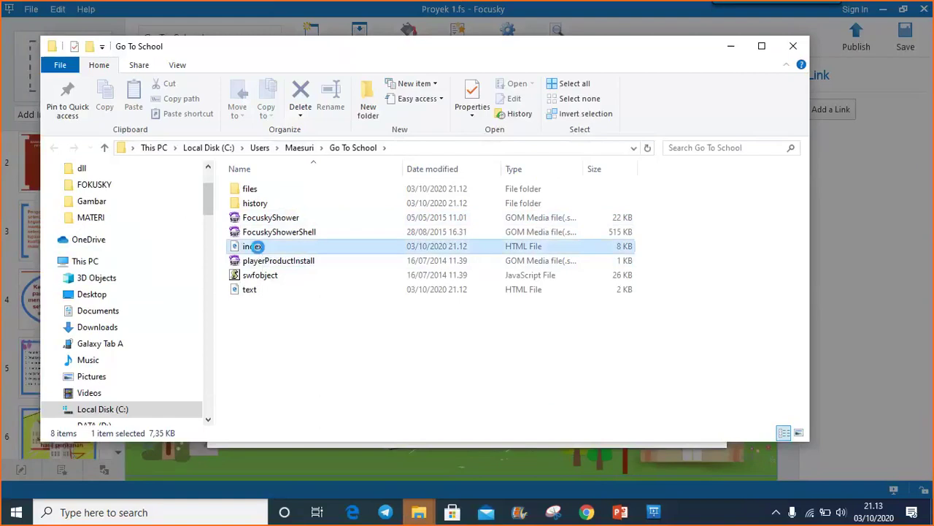
Step: View the published index HTML page in the browser, dismiss the blocked Flash notice and close the page
double_click(258, 247)
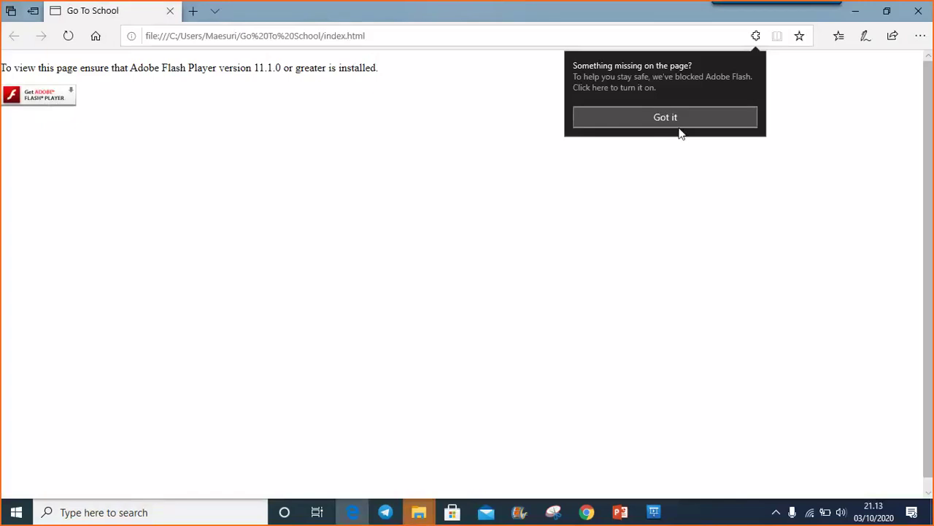
click(675, 123)
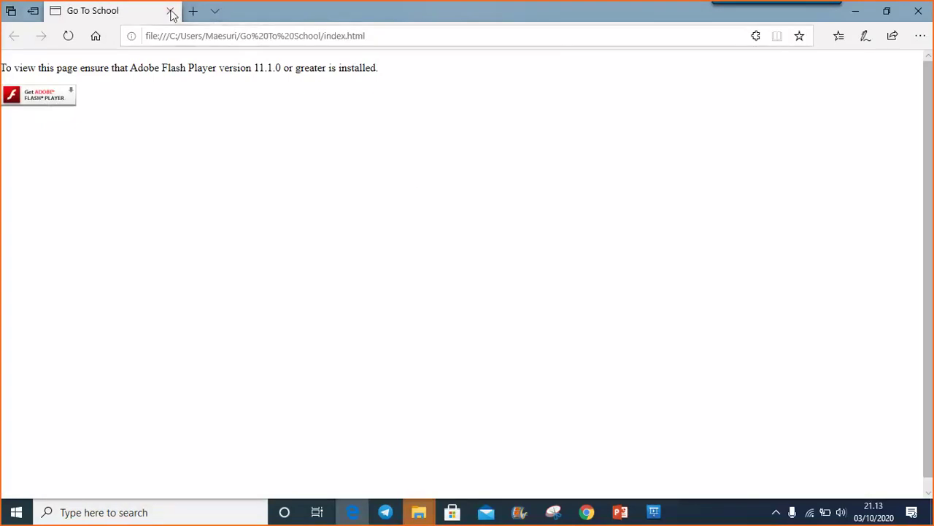
drag(369, 36, 325, 36)
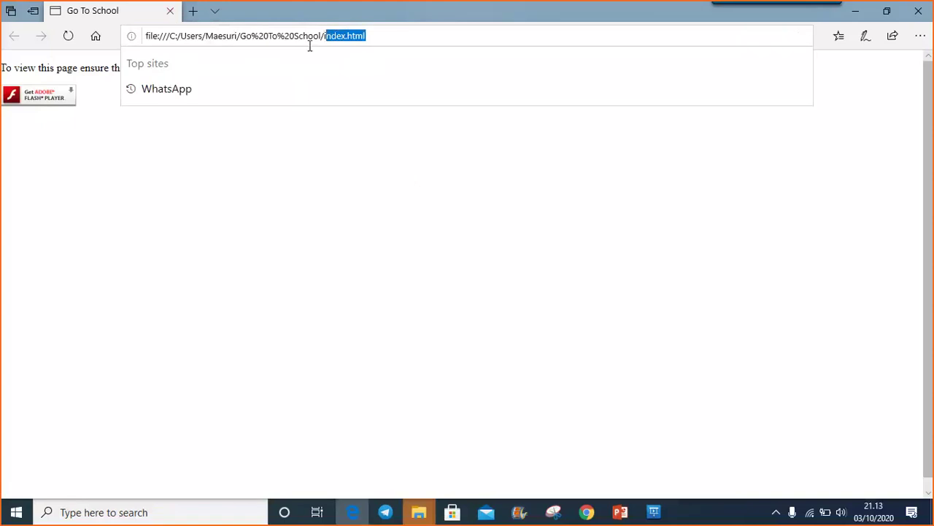
click(211, 155)
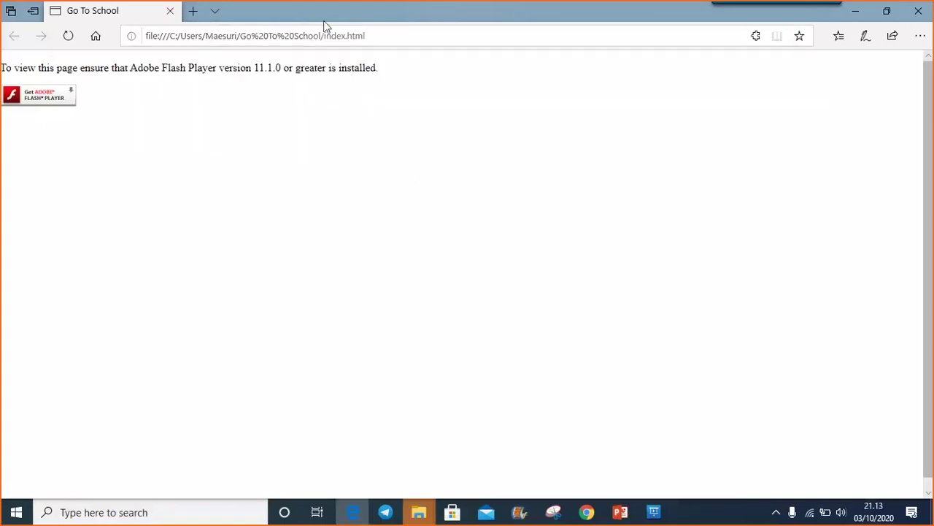
click(170, 12)
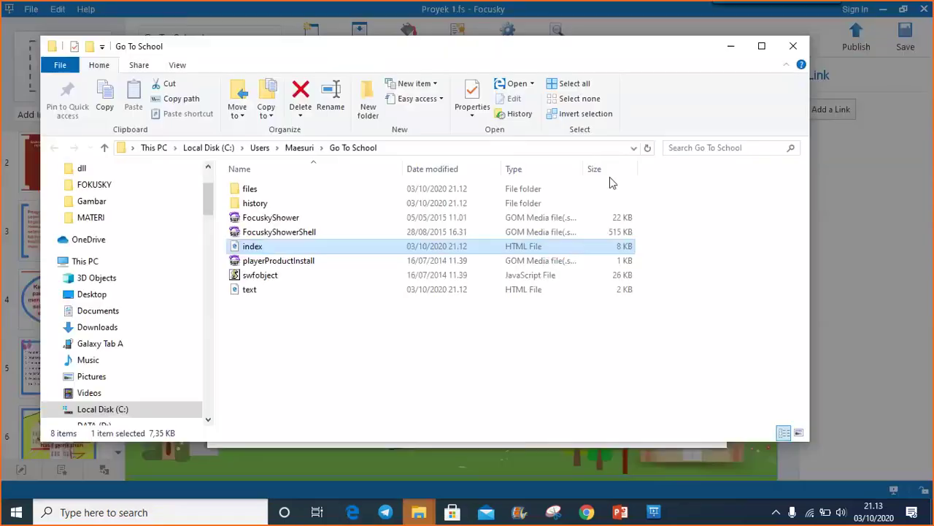
Step: Minimize the Go To School folder window and close the Publish Focusky dialog
click(729, 47)
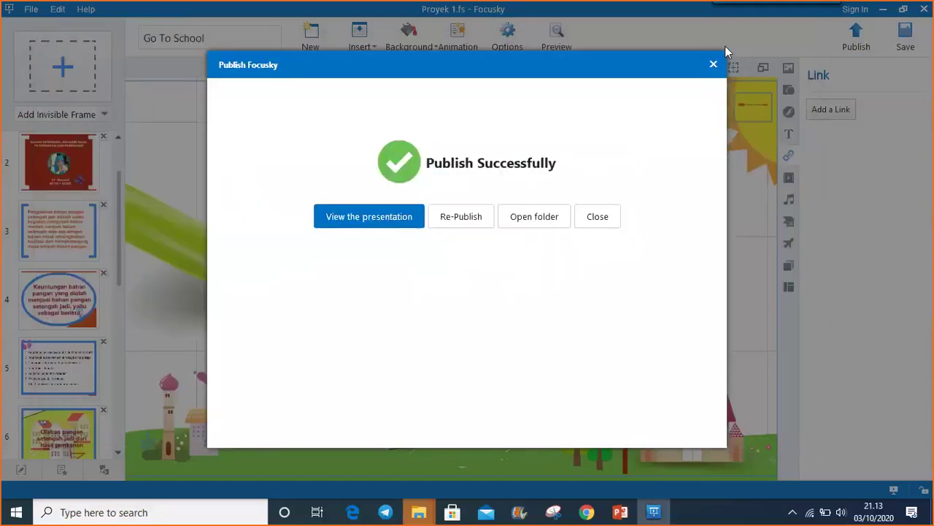
click(714, 64)
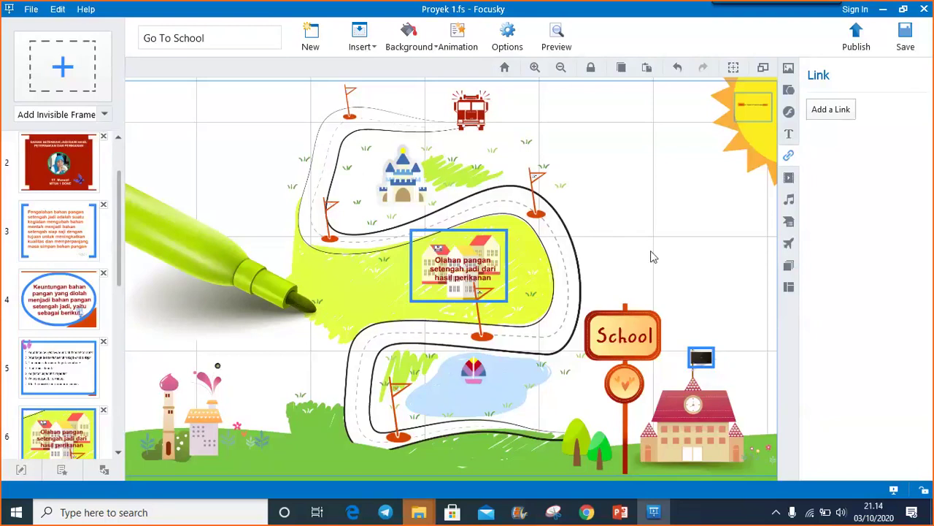
Step: Minimize the Focusky, folder and Chrome windows to show the PowerPoint slides, and return to the Focusky project
click(884, 10)
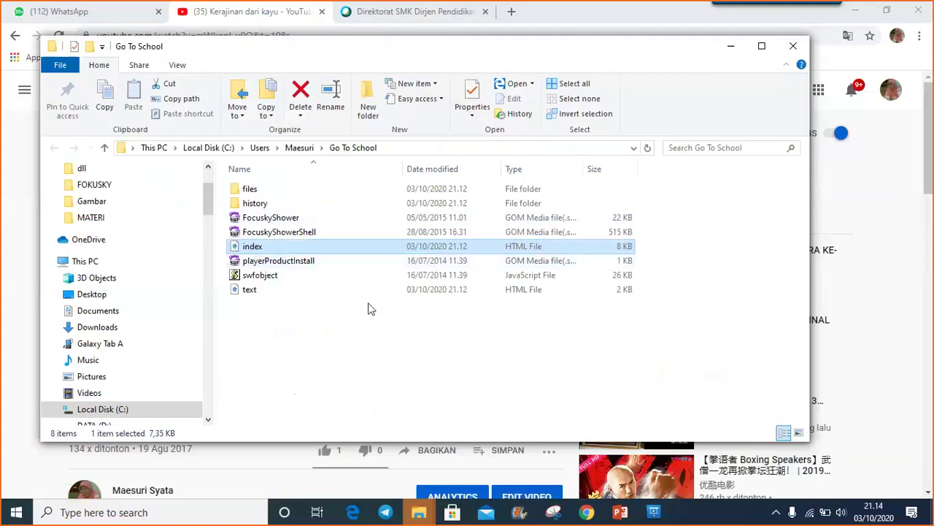
click(735, 53)
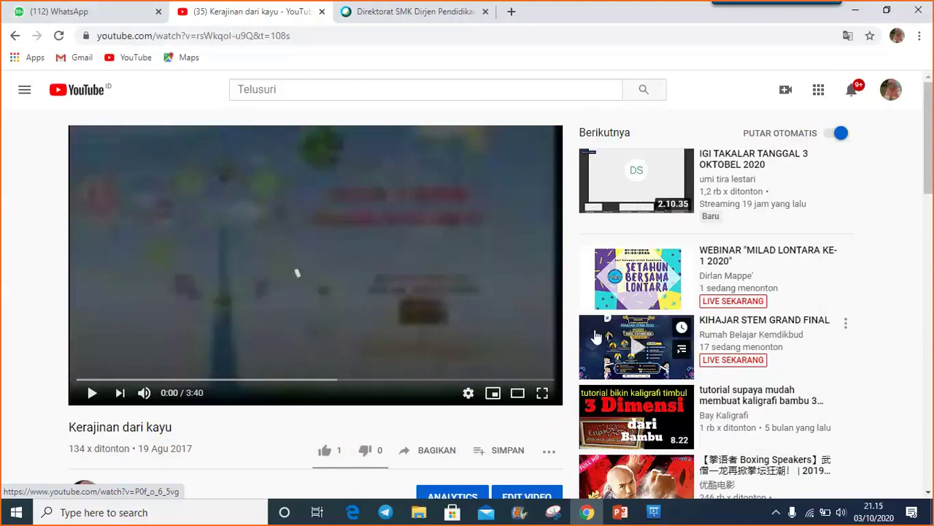
click(587, 515)
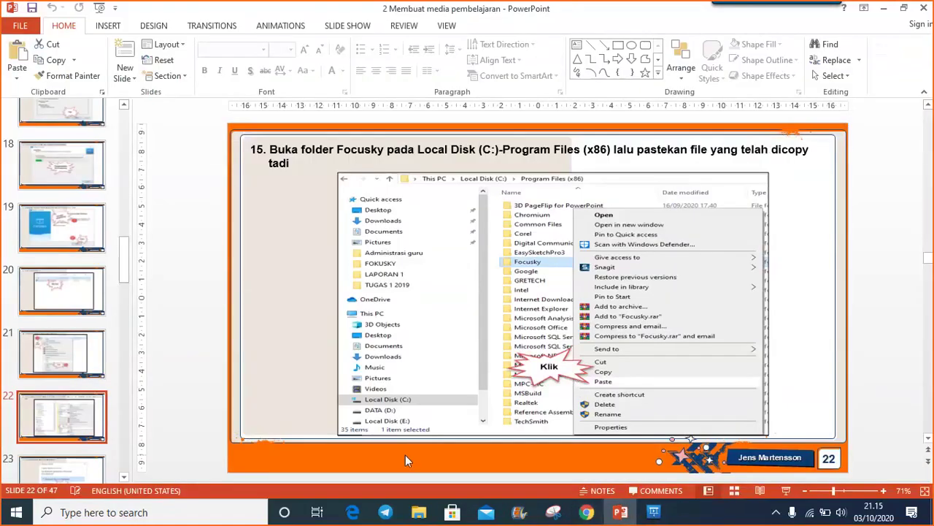
mouse_move(643, 513)
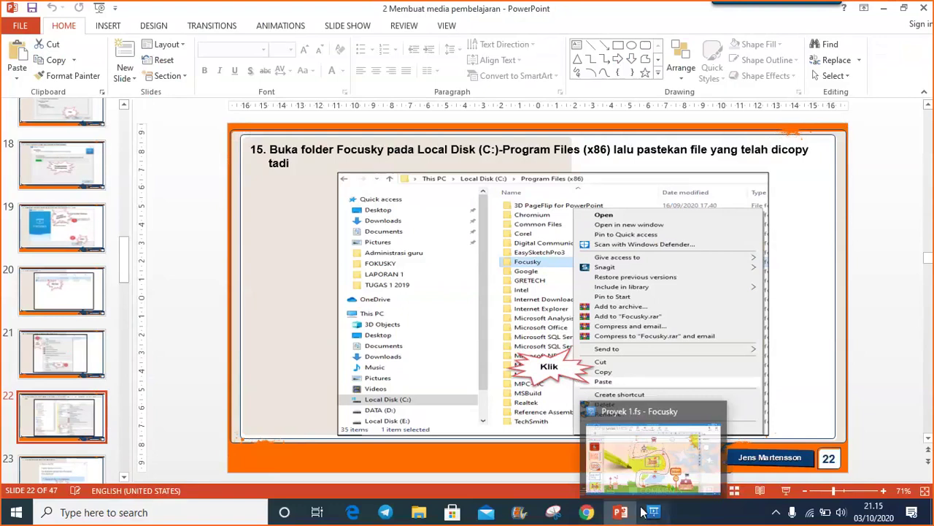
click(642, 513)
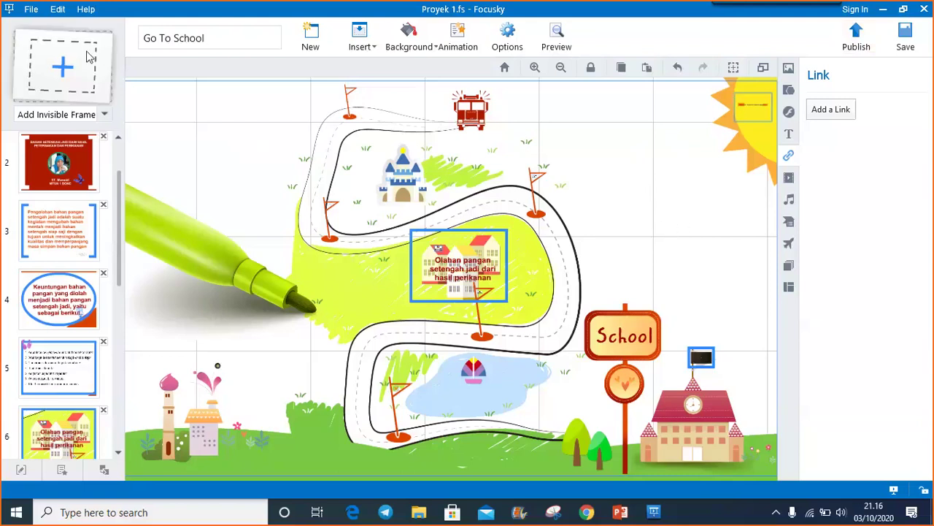
Step: Save the Proyek 1 project under its existing name
click(32, 11)
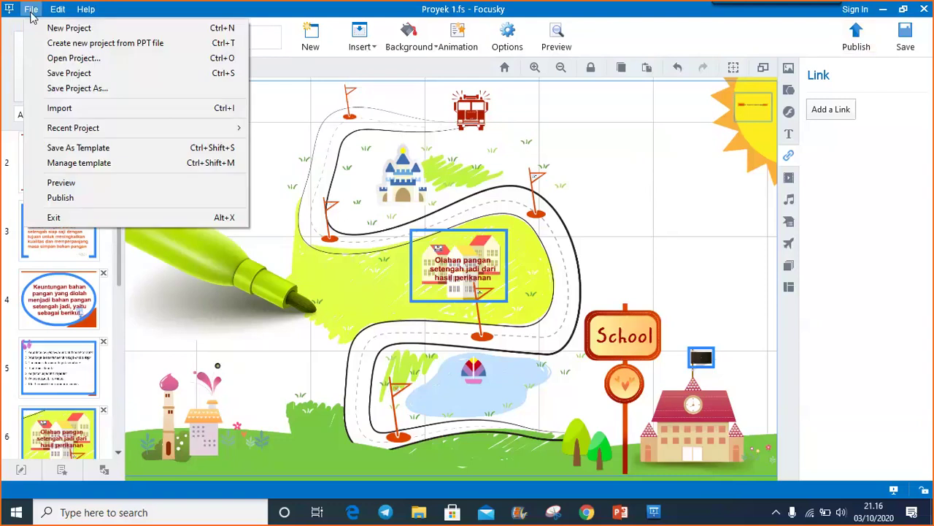
click(58, 77)
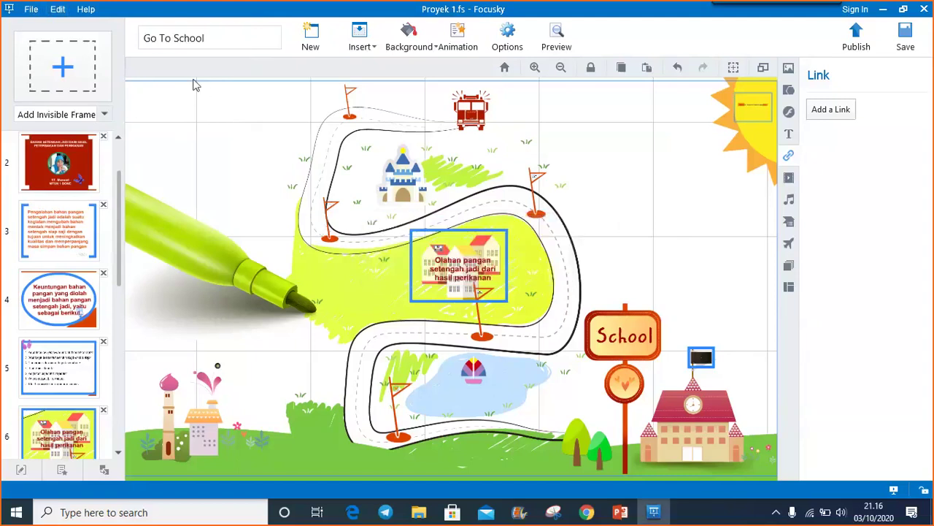
click(31, 10)
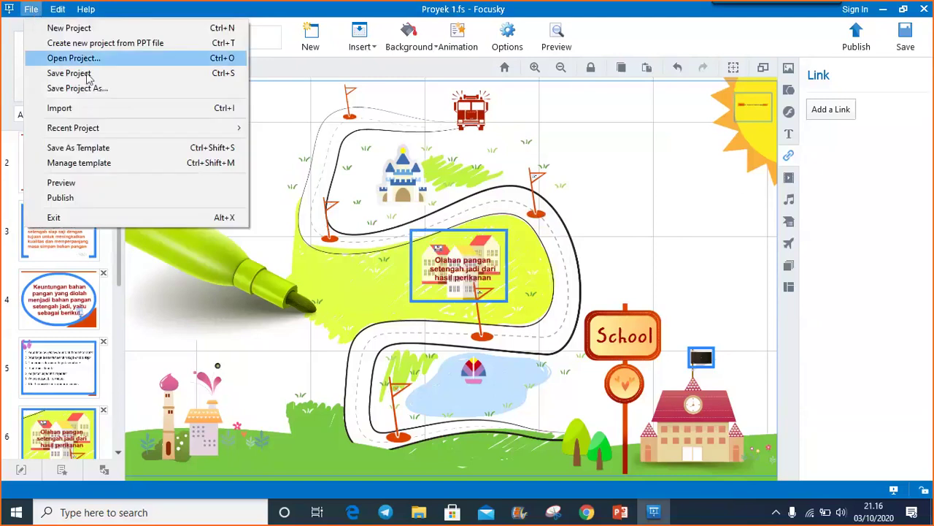
click(309, 112)
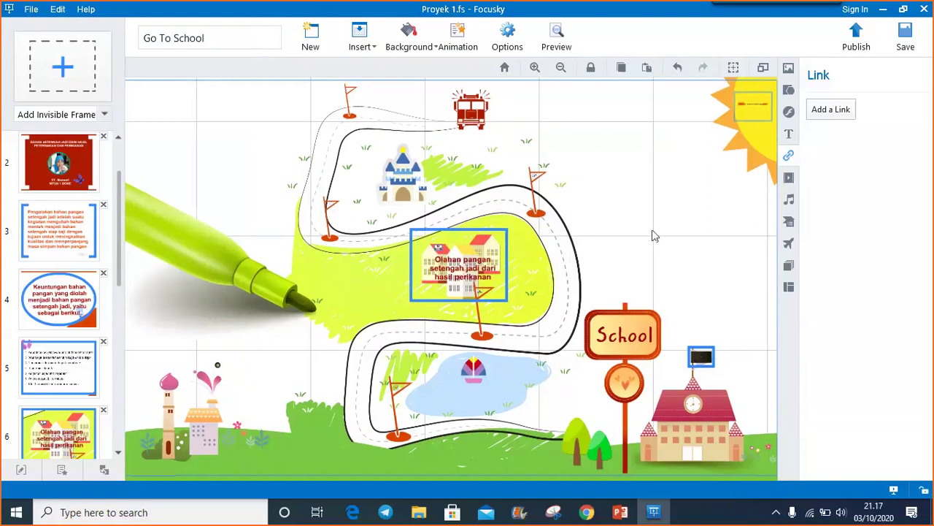
click(542, 200)
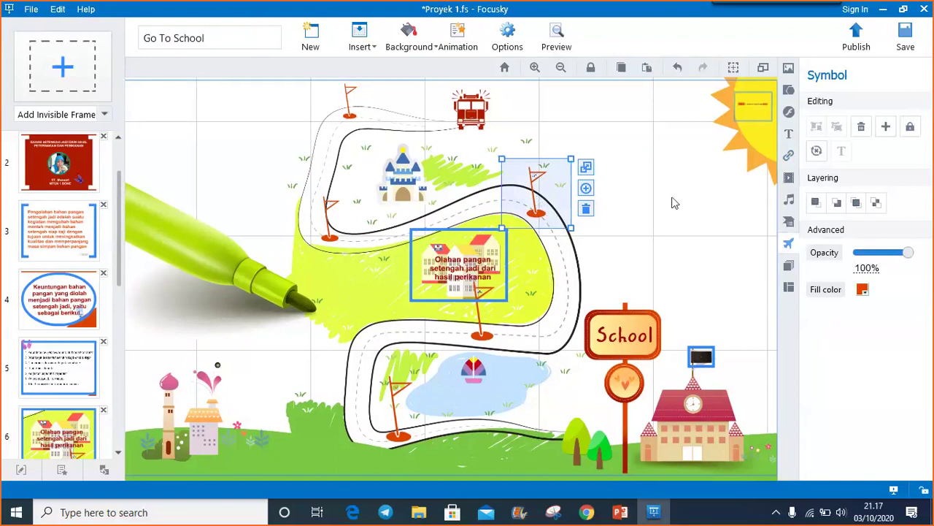
click(666, 248)
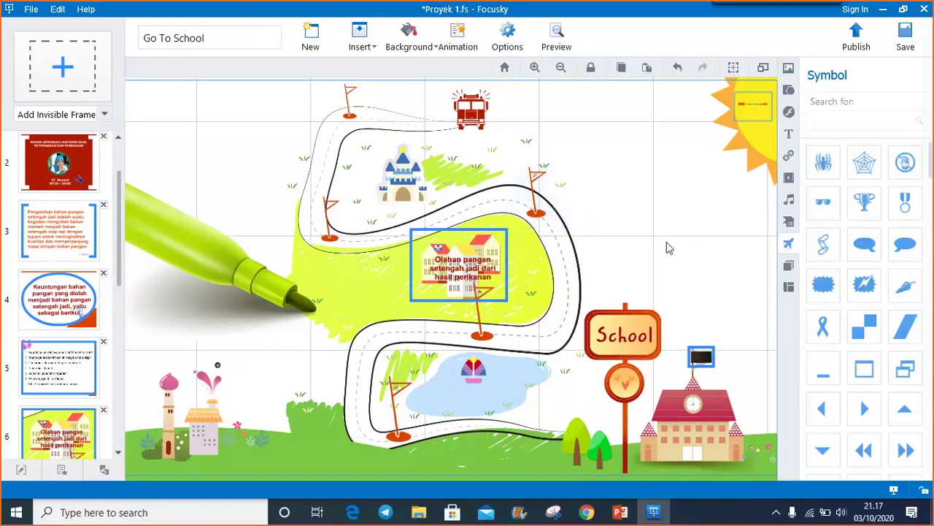
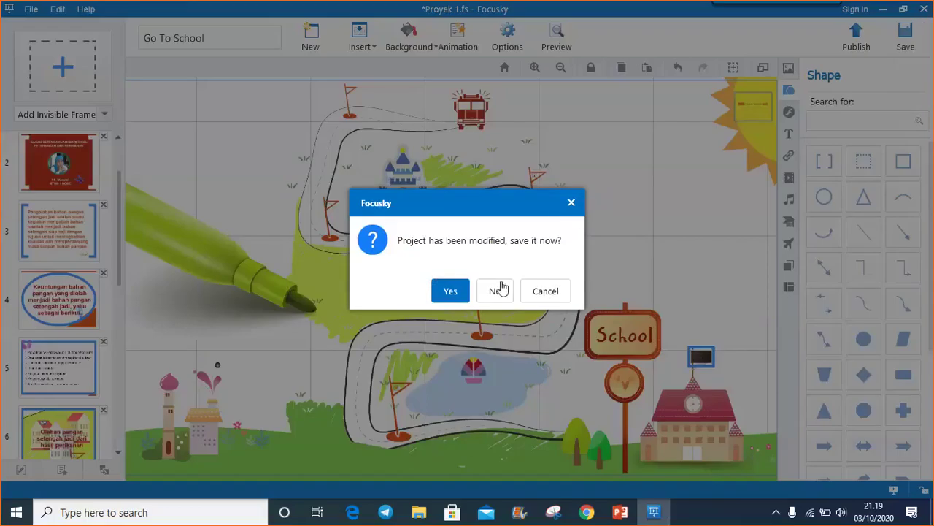
Step: Start a new project and discard the unsaved changes to Proyek 1
click(571, 203)
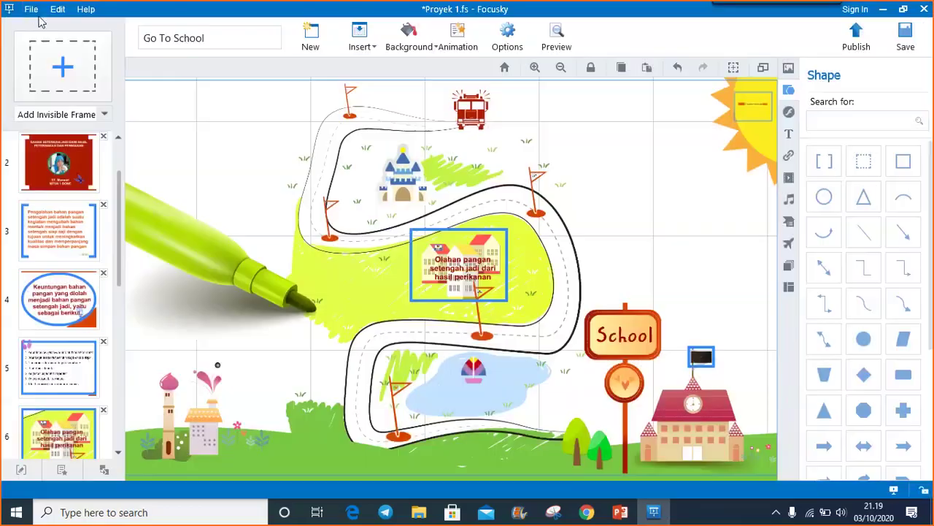
click(31, 8)
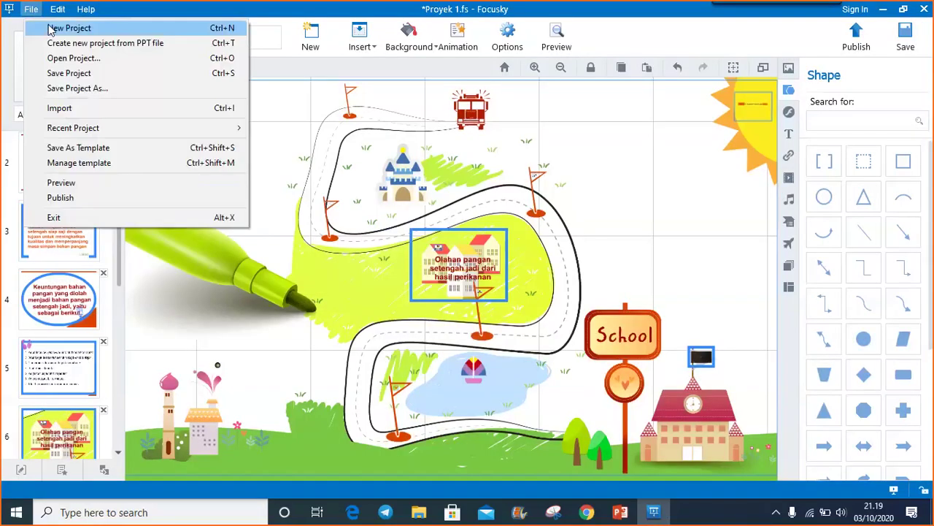
click(50, 30)
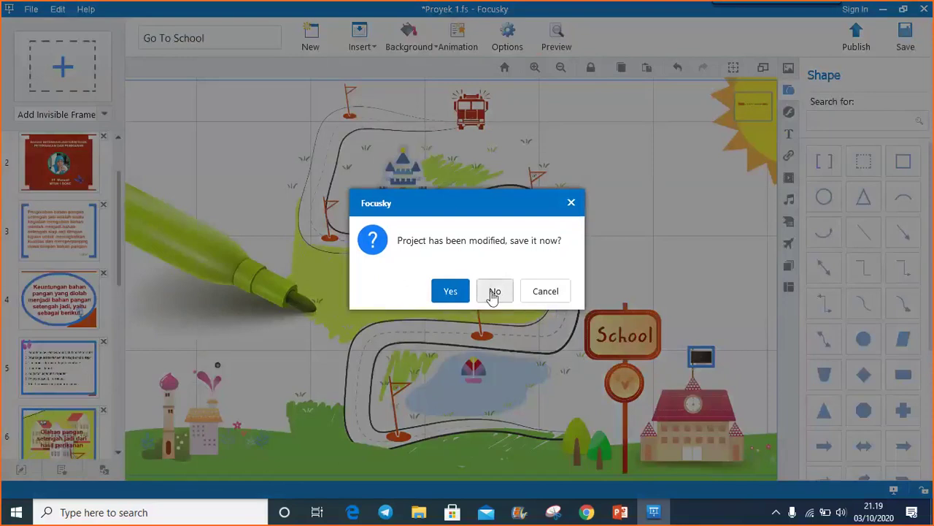
click(495, 292)
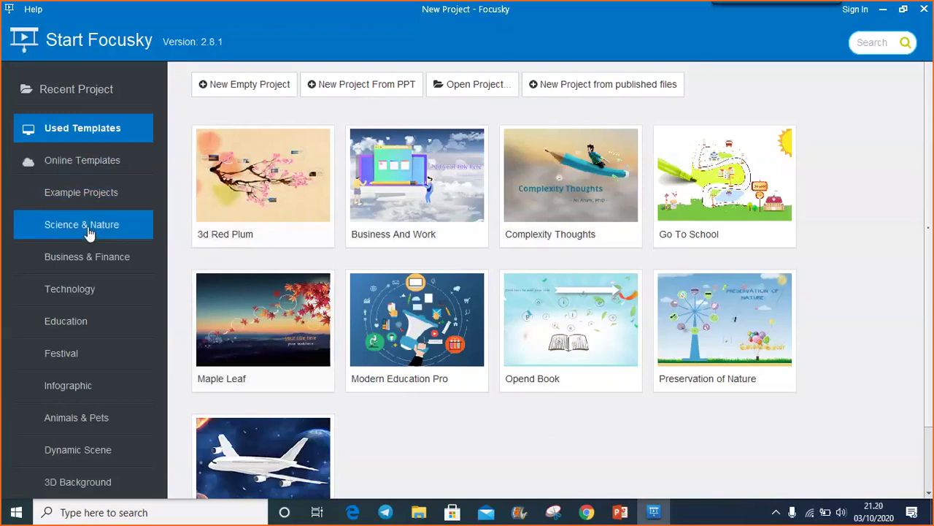
Step: Browse the Education templates and create the new project from the Go To School template
click(73, 329)
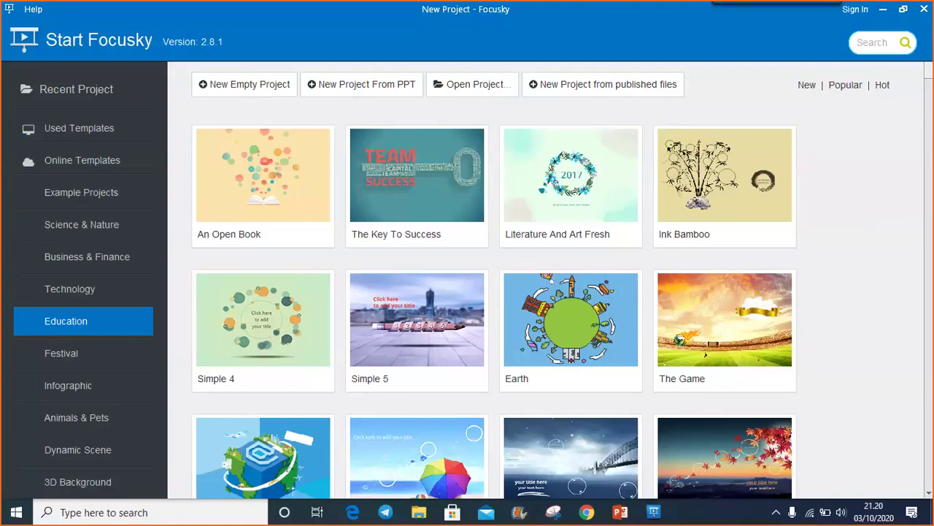
scroll(929, 81, down, 4)
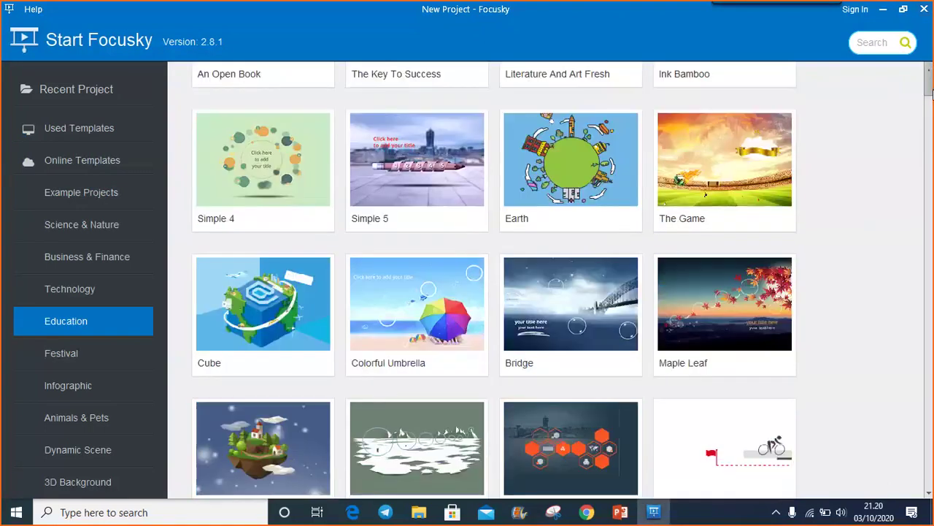
scroll(929, 81, down, 10)
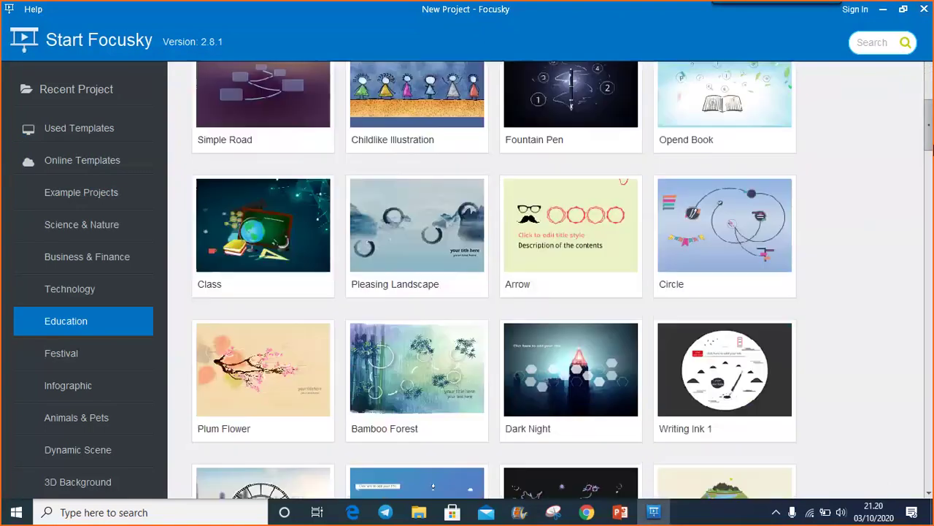
scroll(494, 279, down, 10)
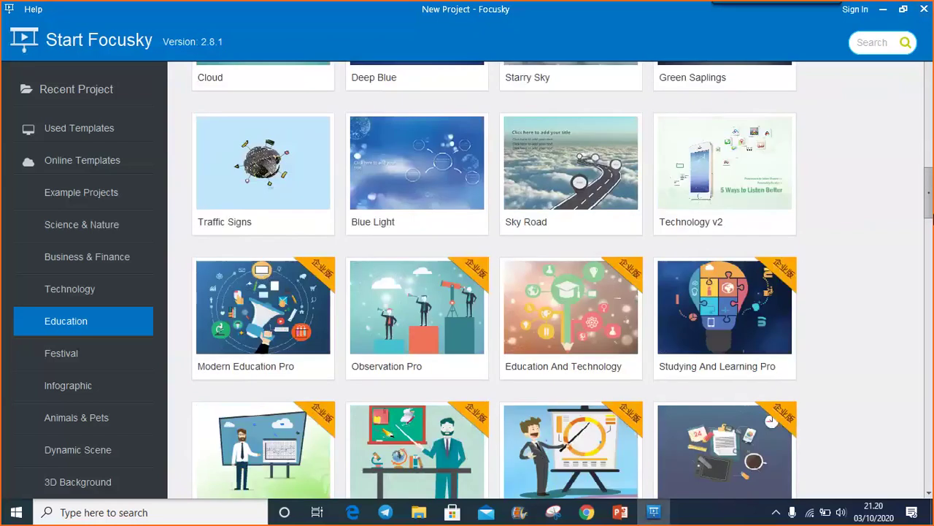
scroll(562, 280, down, 8)
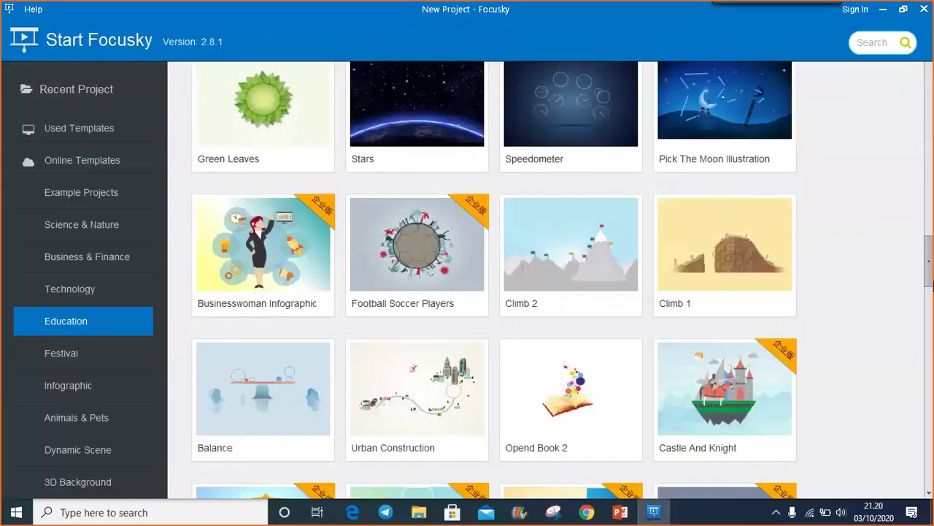
scroll(494, 280, down, 6)
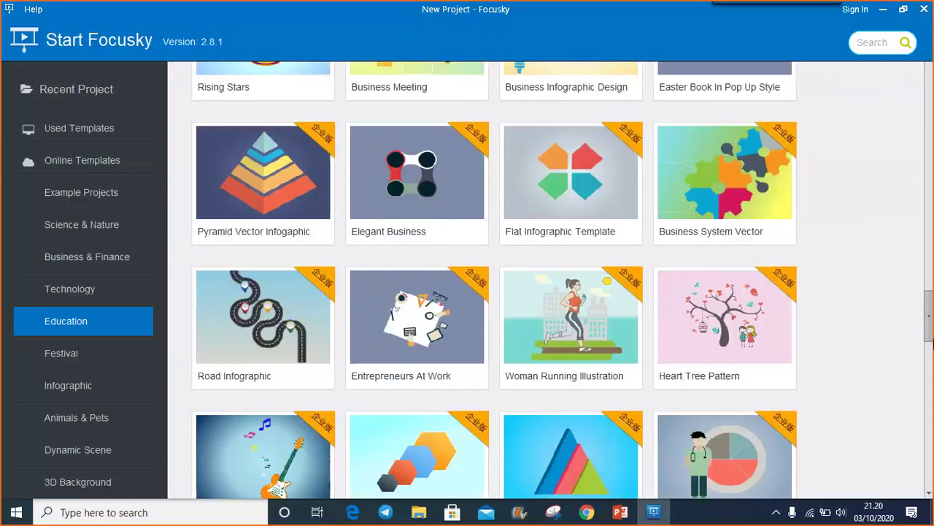
scroll(931, 387, down, 6)
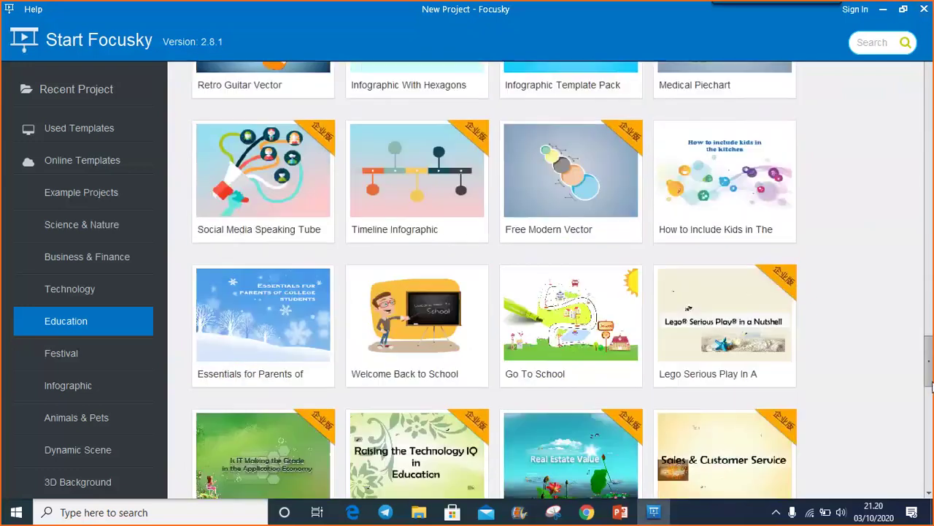
click(578, 331)
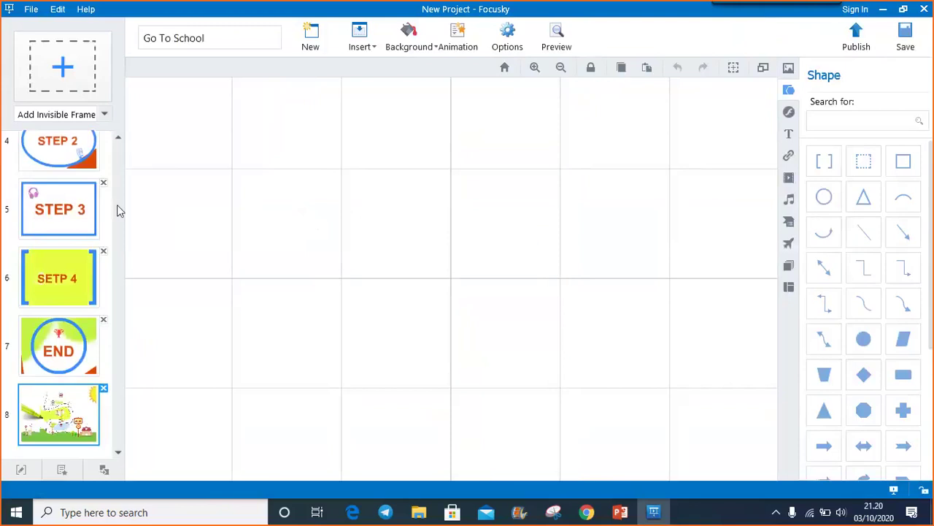
Step: Return to the start of the new project's frame list and select frame 1, the school overview
click(121, 137)
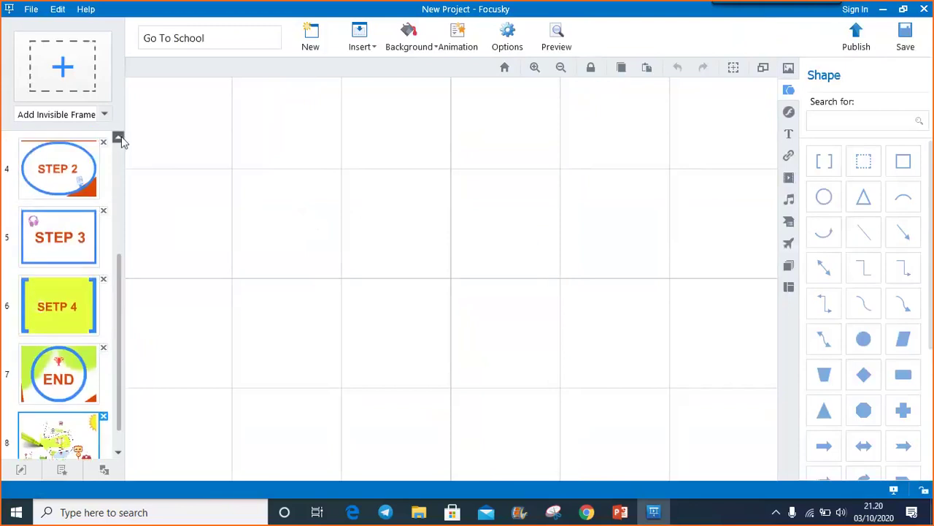
click(121, 137)
click(122, 136)
click(120, 136)
click(120, 137)
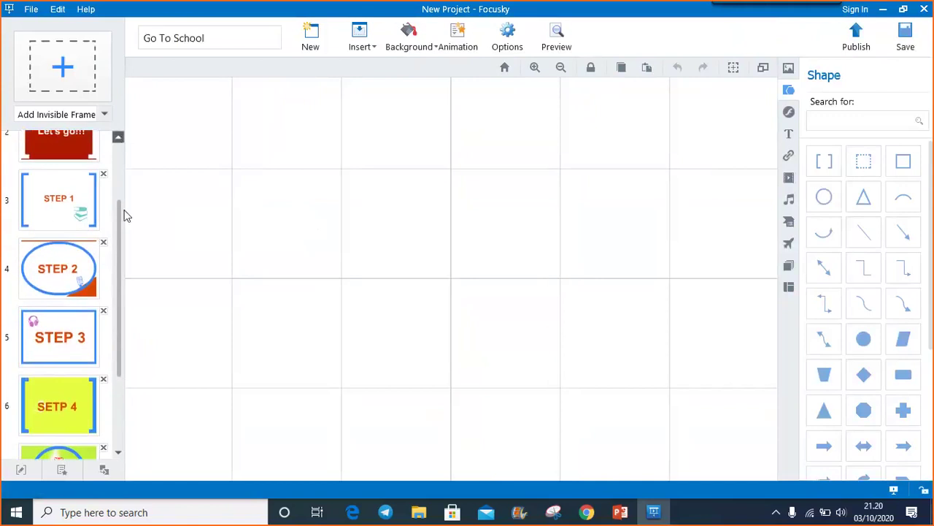
drag(121, 221, 126, 151)
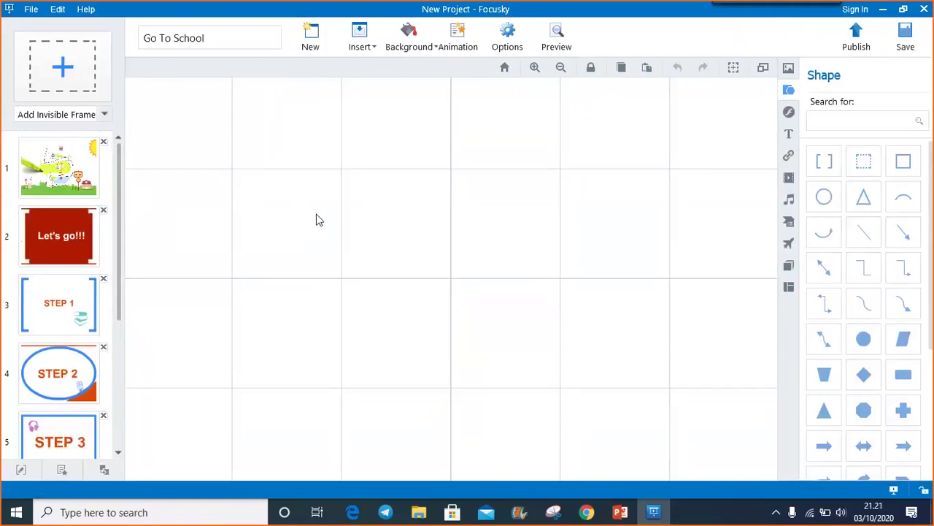
click(59, 168)
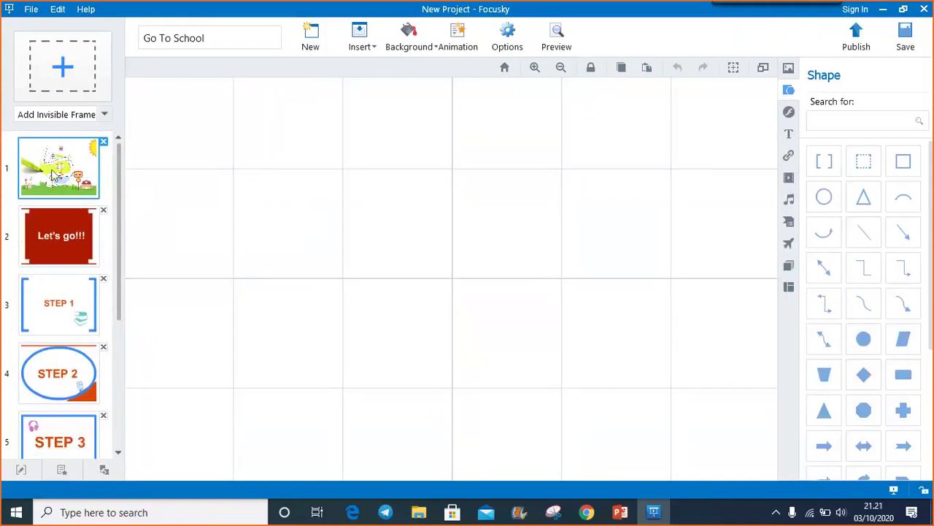
Step: View the STEP 1, STEP 2 and STEP 3 frames in turn, and return to frame 1, the school overview
click(63, 312)
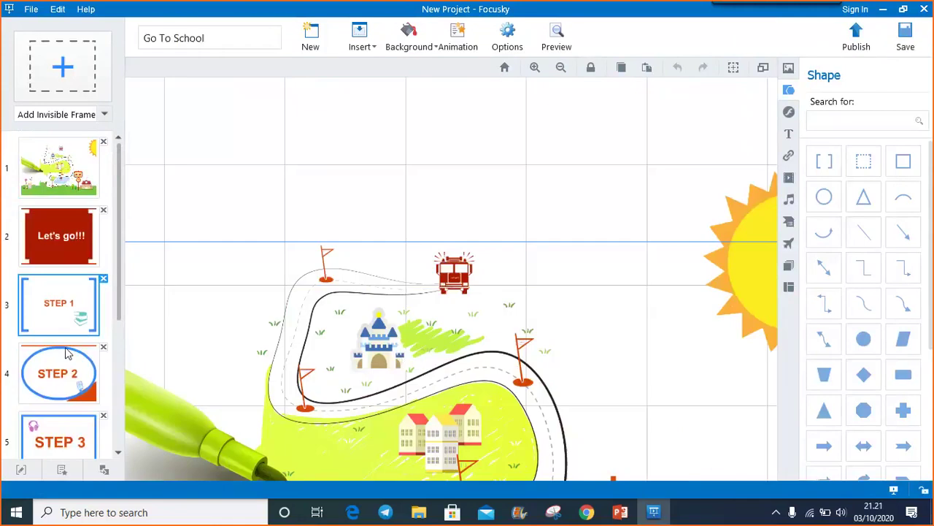
click(67, 374)
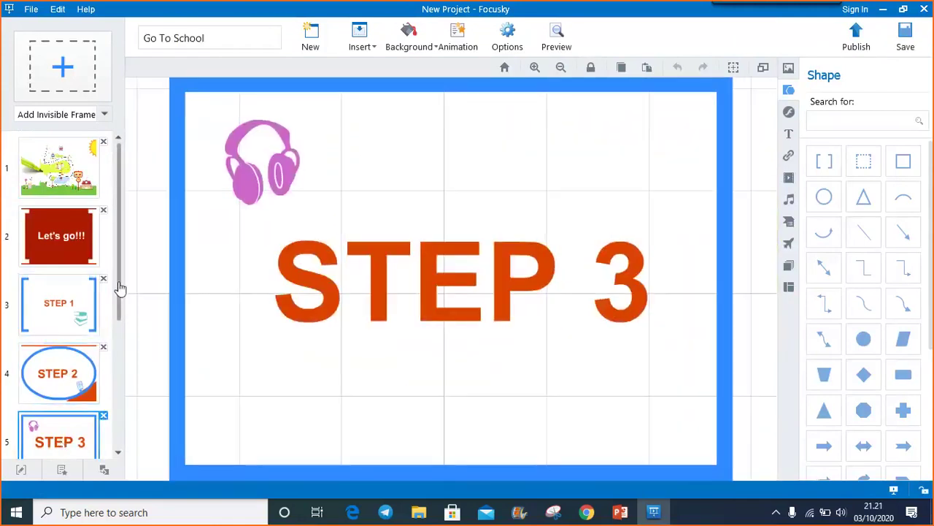
drag(121, 288, 152, 198)
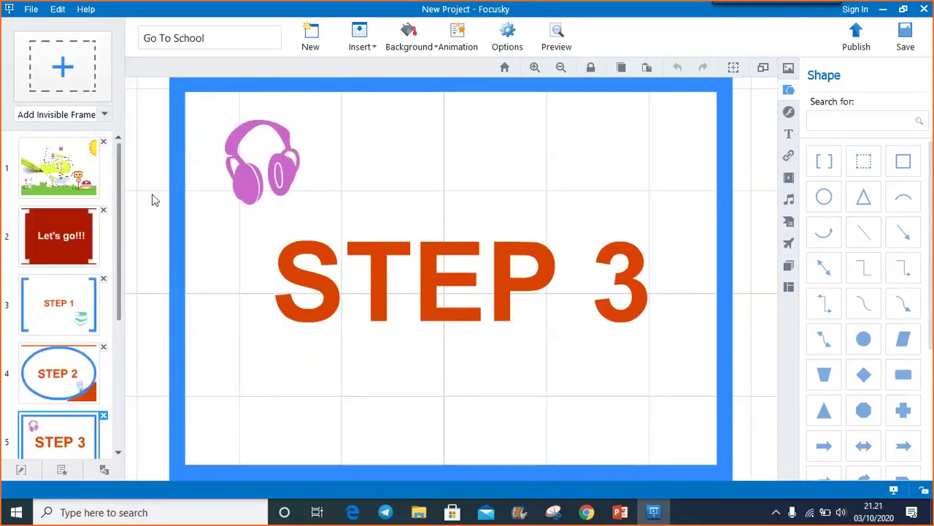
click(88, 150)
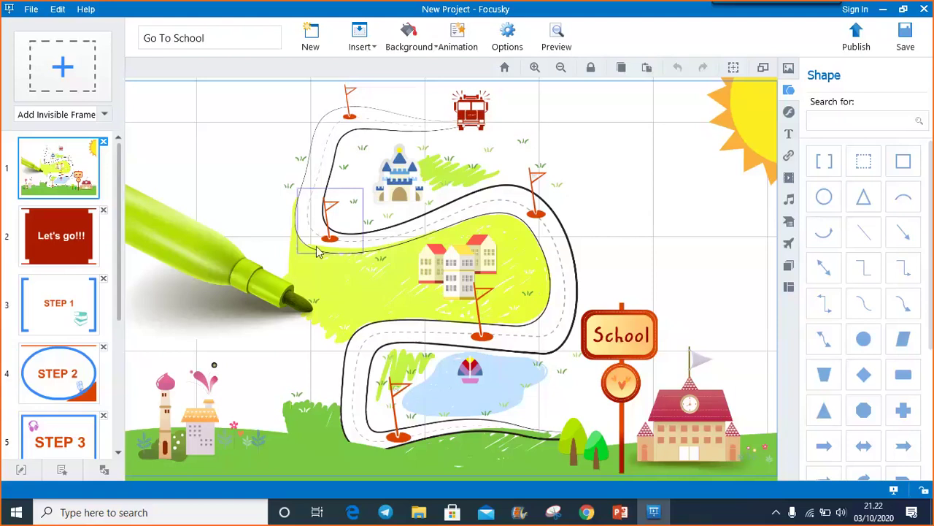
drag(119, 302, 125, 200)
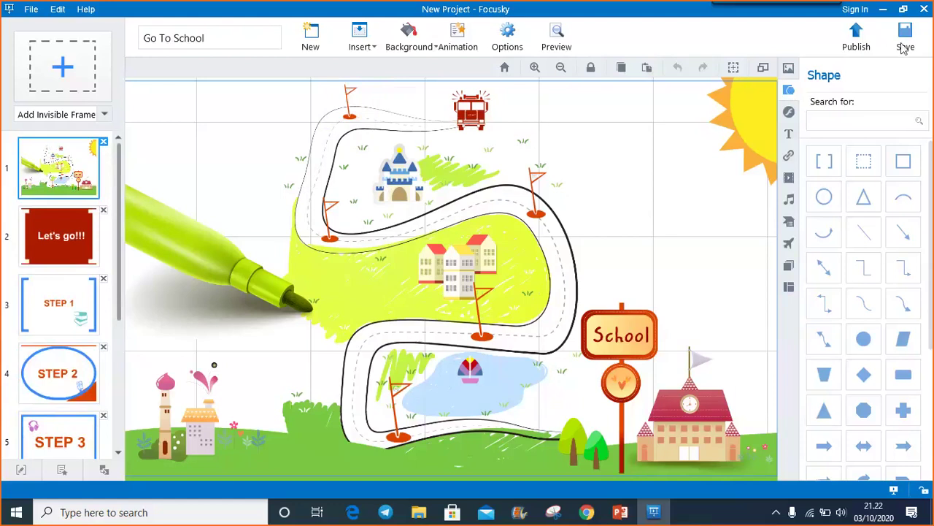
Step: Display the available publish types for the Go To School project and close them without publishing
click(858, 38)
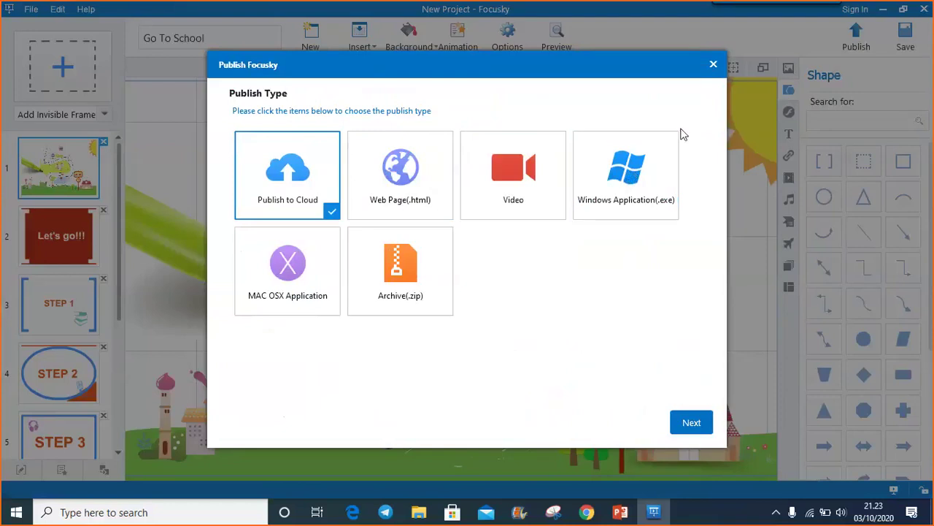
click(714, 66)
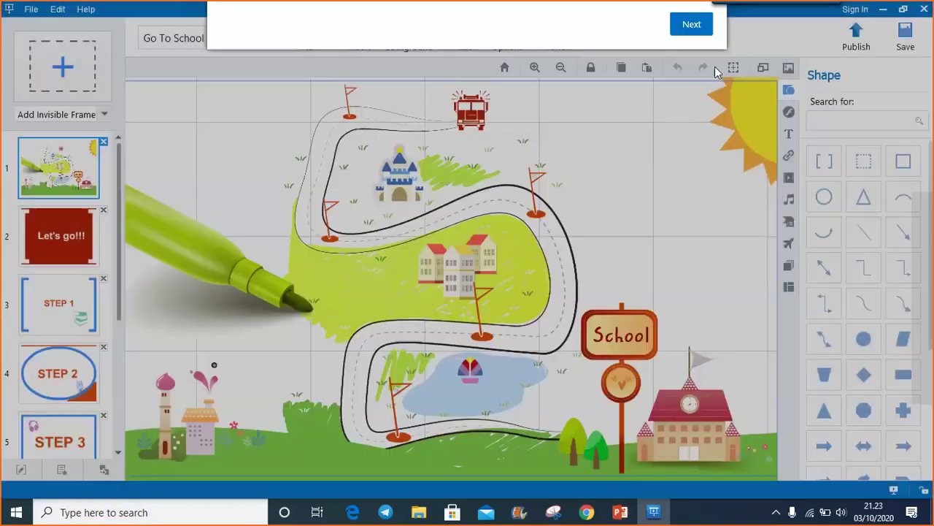